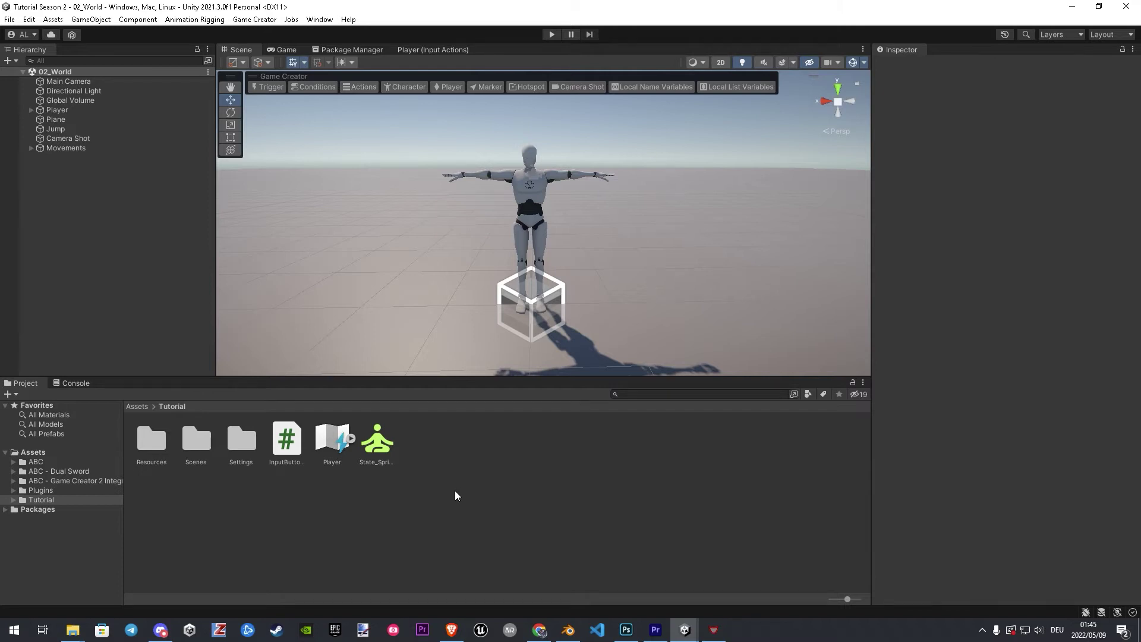
Step: Create an empty child object under Movements and name it "Directional Evades"
click(30, 148)
right_click(67, 147)
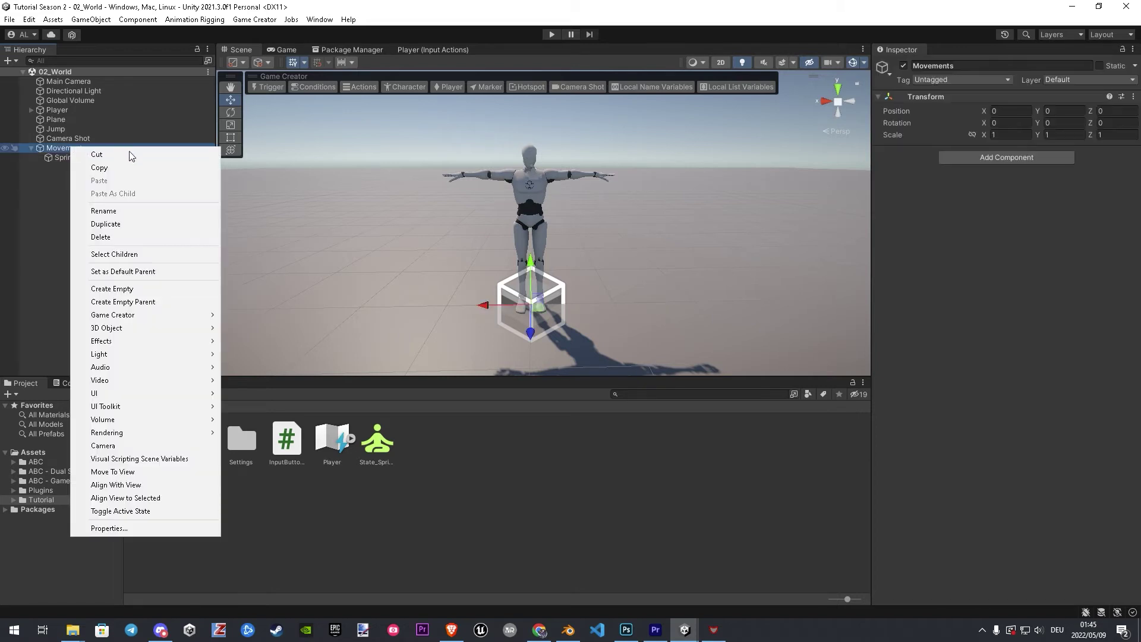
click(110, 290)
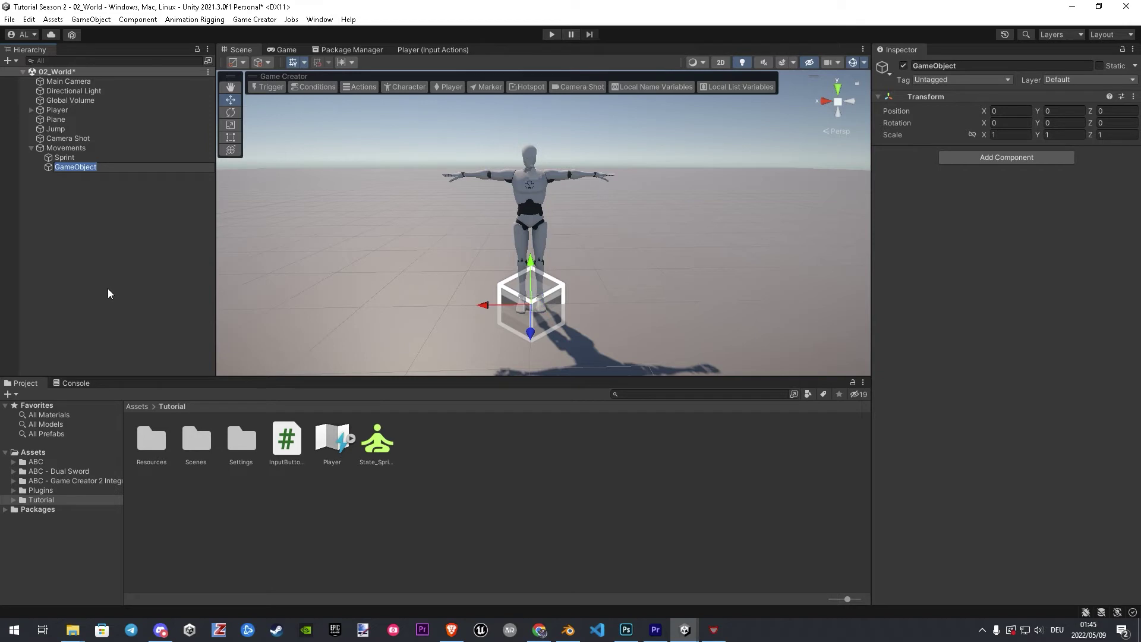
text(Directional Evades)
key(Return)
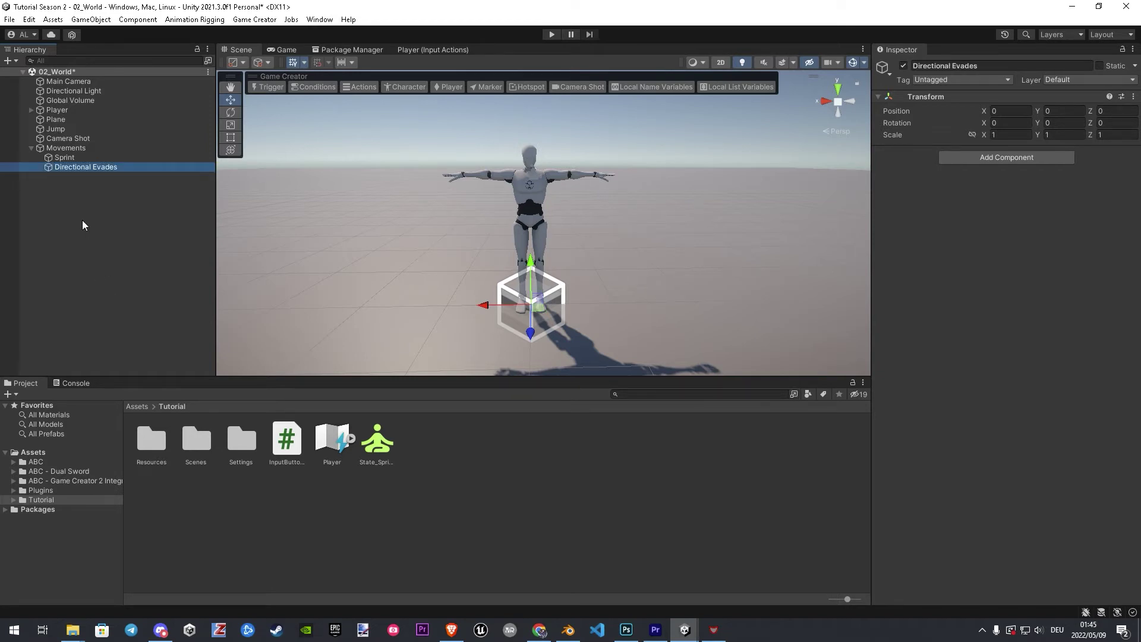
Step: Add a Trigger component to the Directional Evades object
click(1029, 158)
text(Tr)
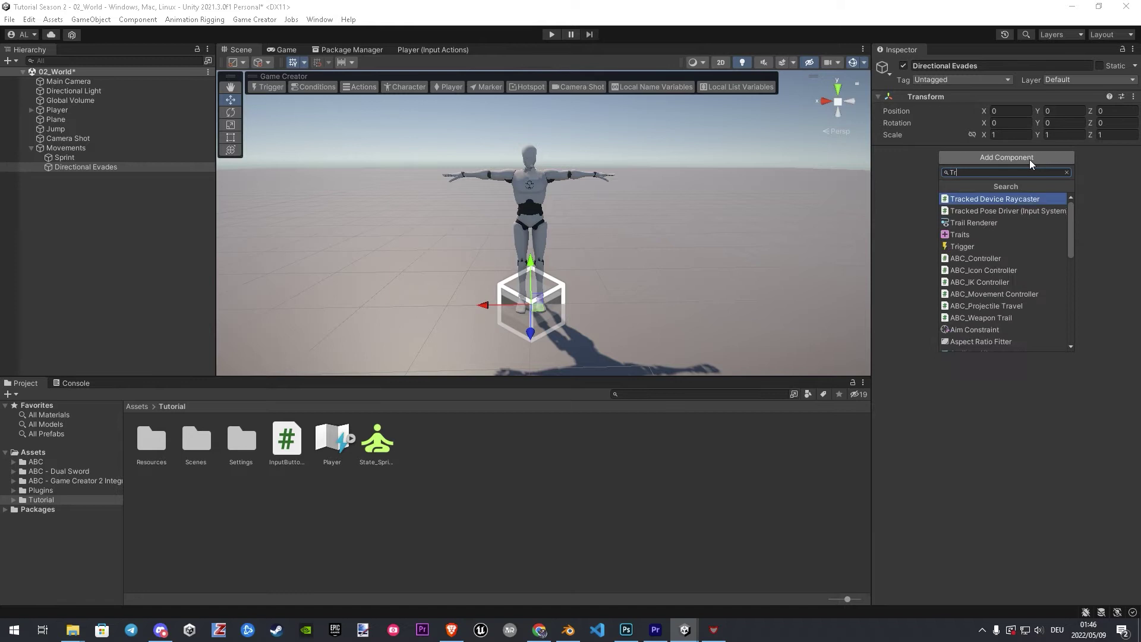
text(igger)
key(Return)
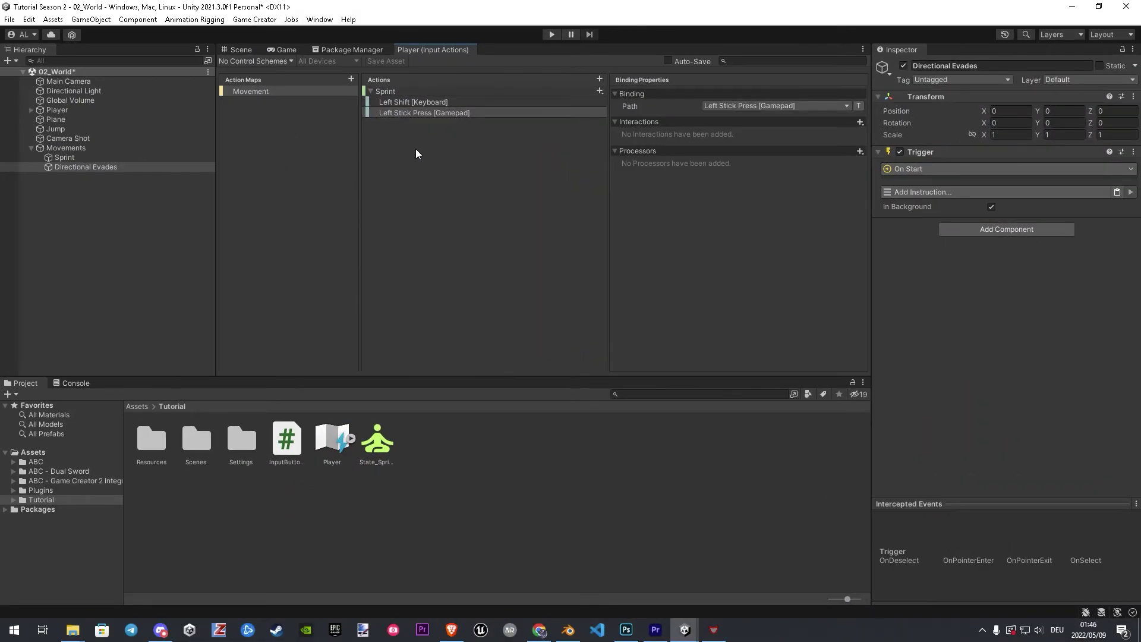
Step: Add an Evades action bound to E [Keyboard] in the Player input actions' Movement map and save the asset
click(600, 78)
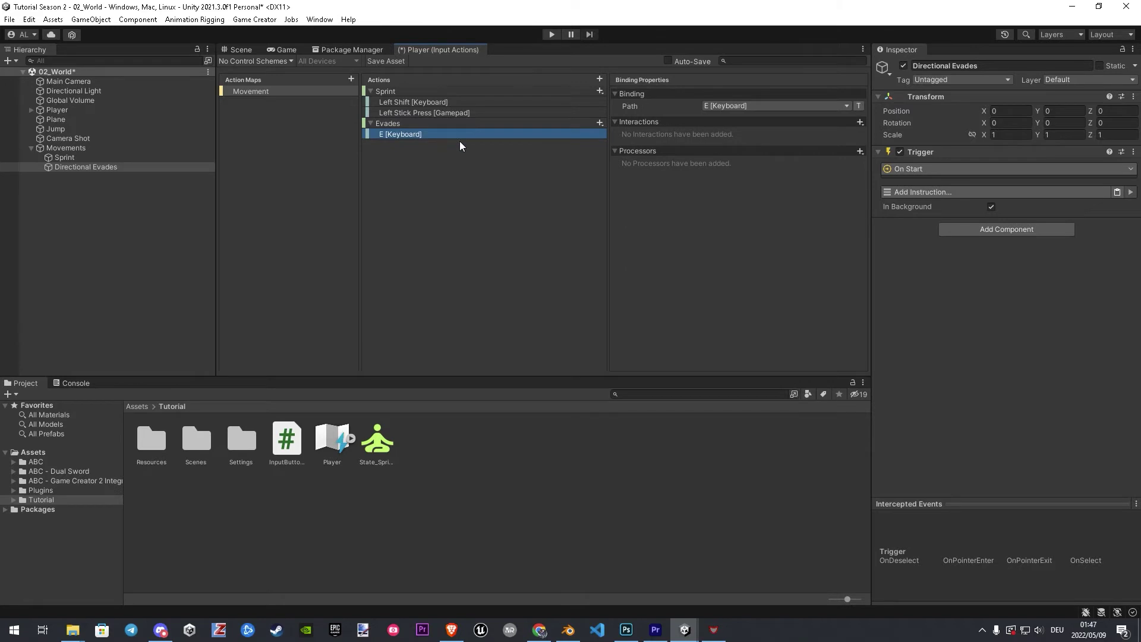
click(384, 62)
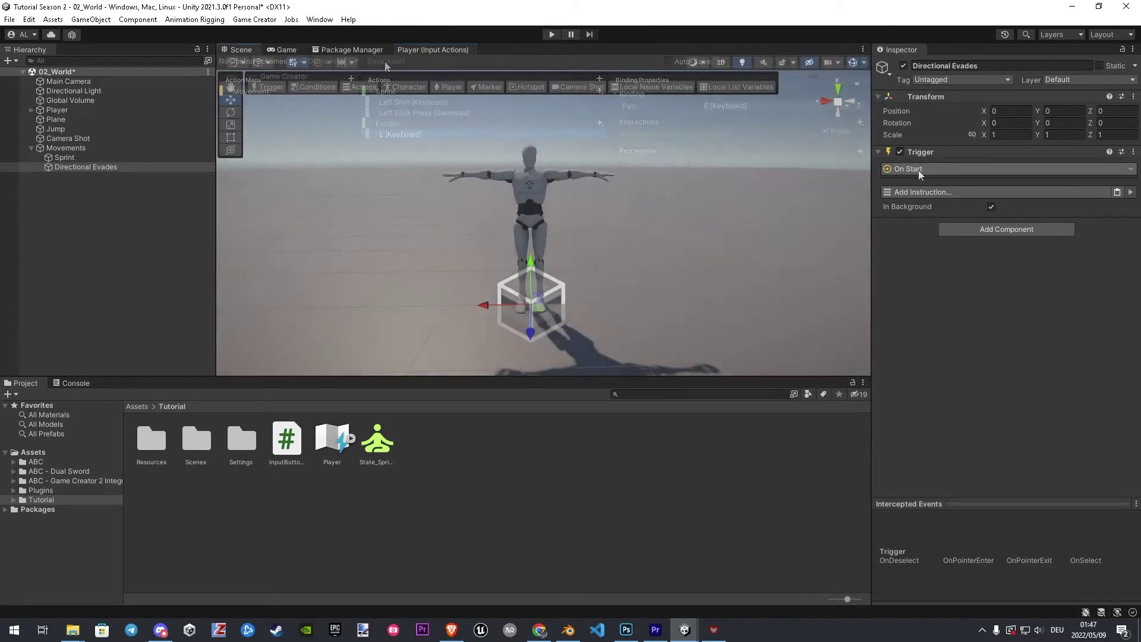
Step: Set the event of the Directional Evades trigger to On Input
click(918, 170)
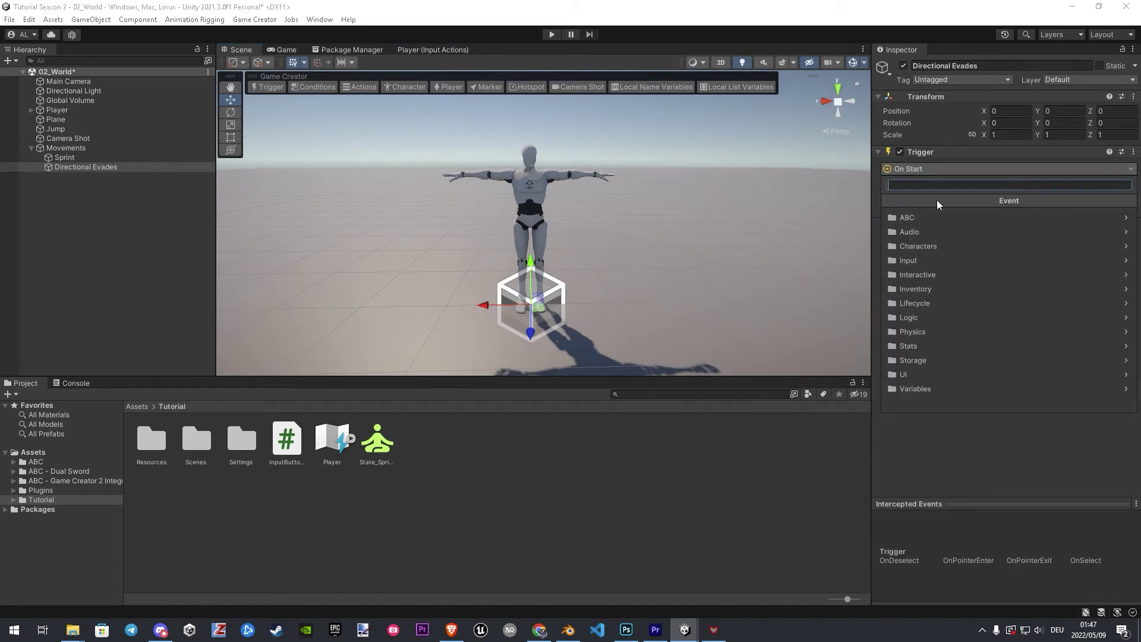
click(931, 252)
click(931, 216)
Step: Set the trigger's button to Input Action Start (Button), using the Player input action asset and the Movement/Evades action
click(1002, 186)
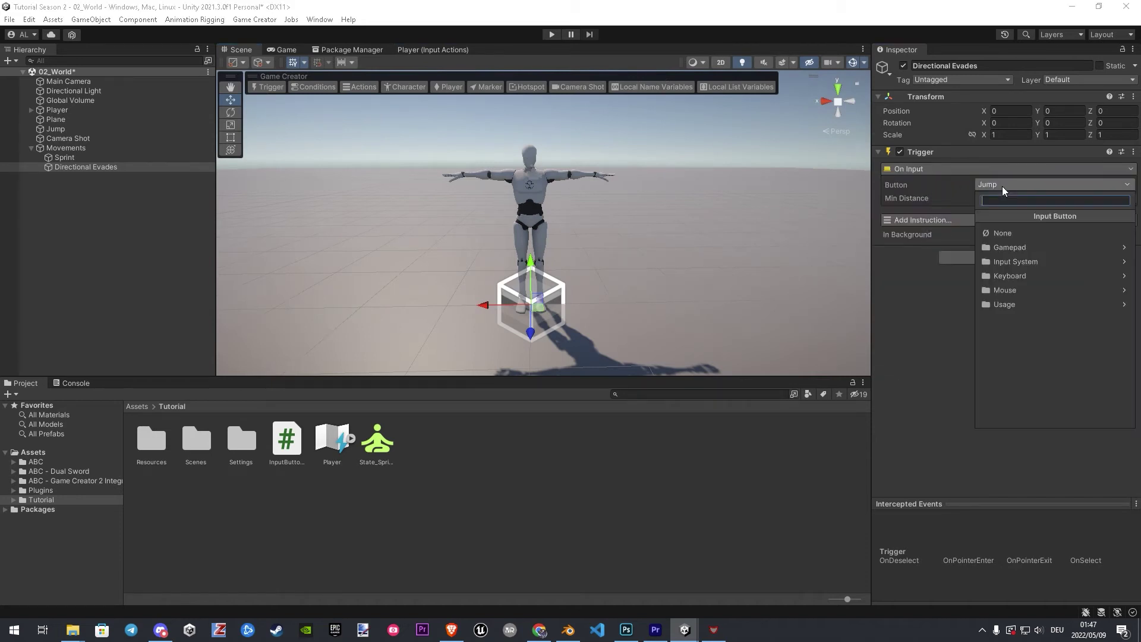
click(1005, 262)
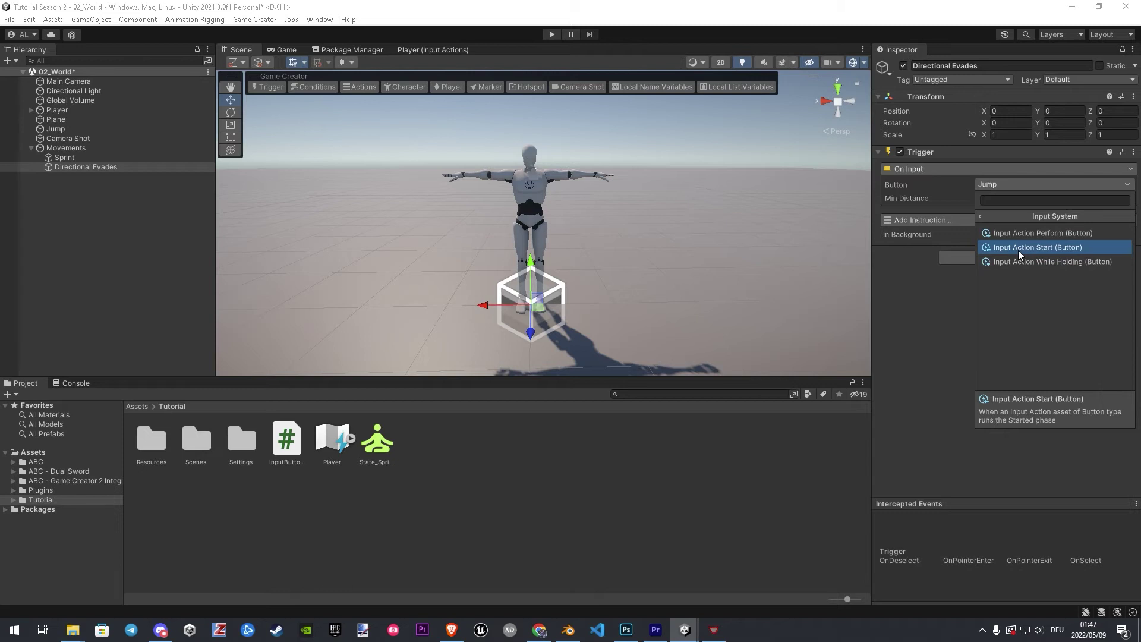
click(1050, 249)
click(1130, 198)
double_click(858, 249)
click(1114, 210)
mouse_move(1010, 225)
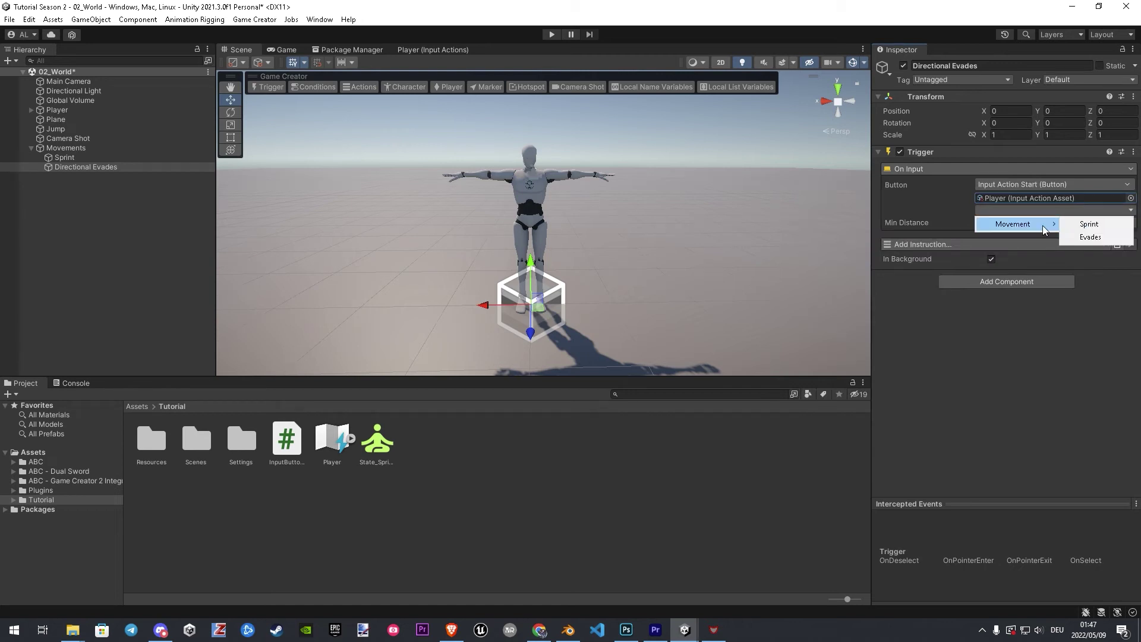
click(1087, 237)
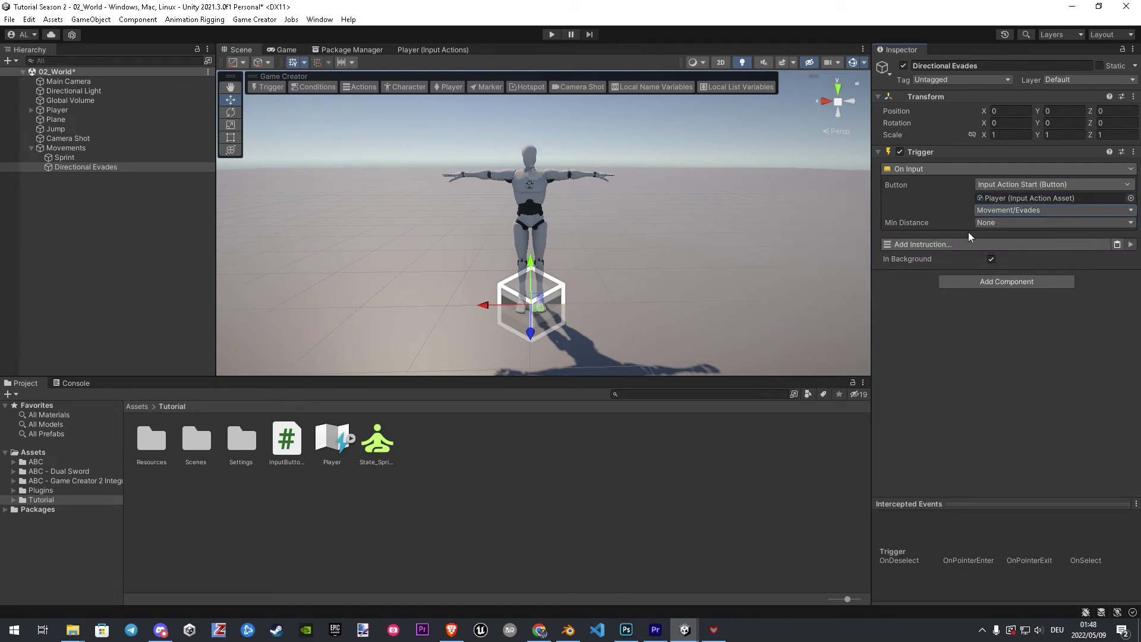
Step: Add a Check Conditions instruction followed by a Dash instruction to the trigger
click(949, 249)
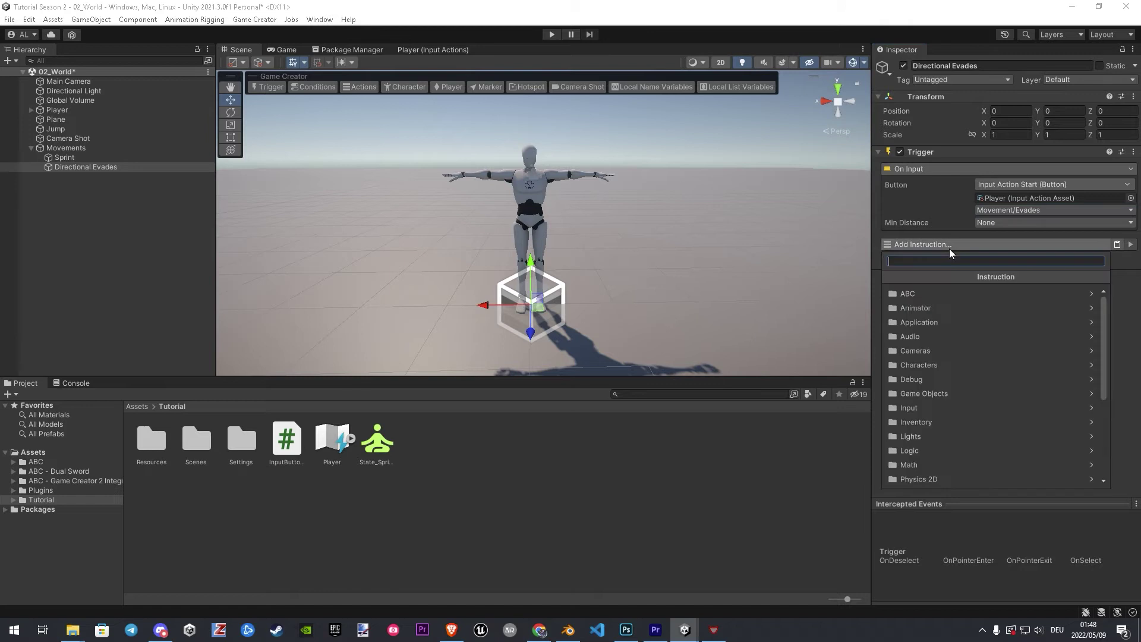
text(check)
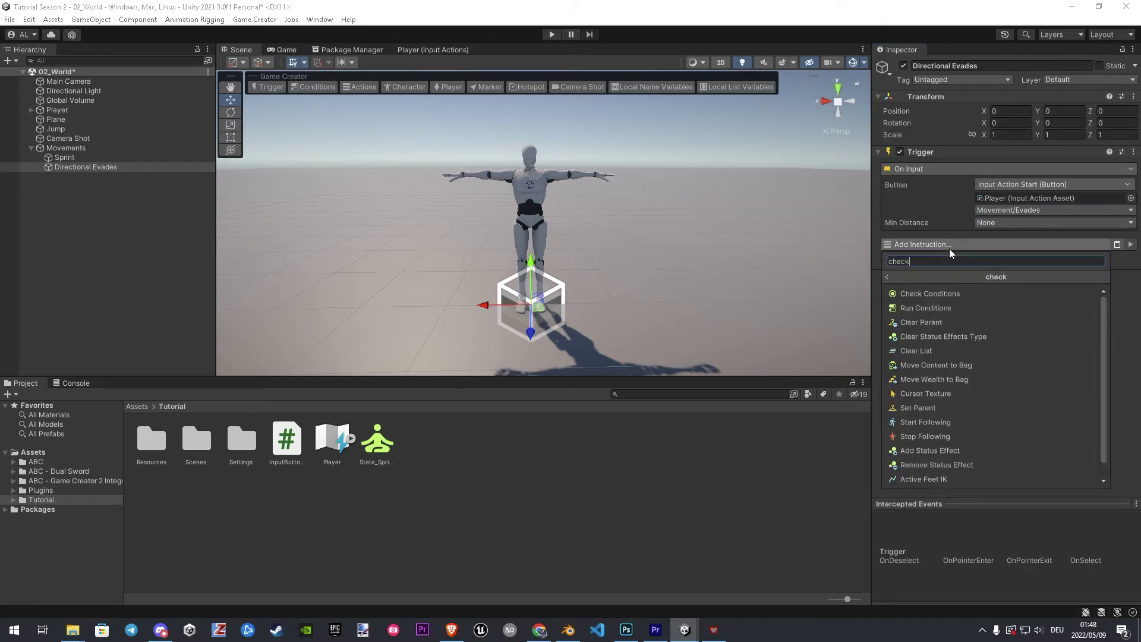
click(952, 294)
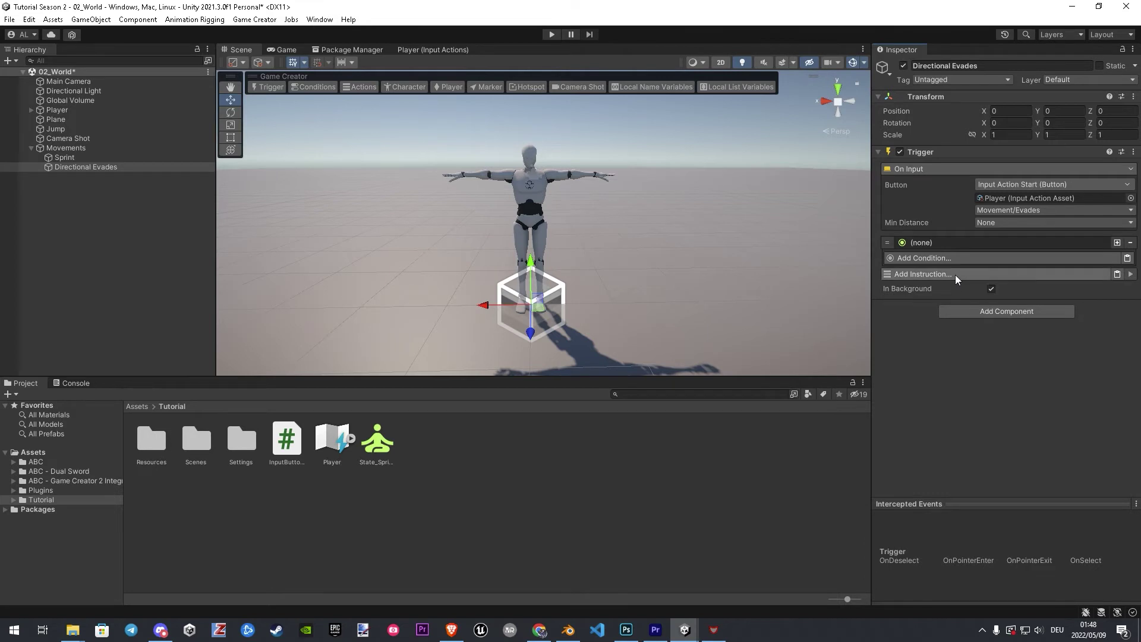
click(954, 275)
text(dash)
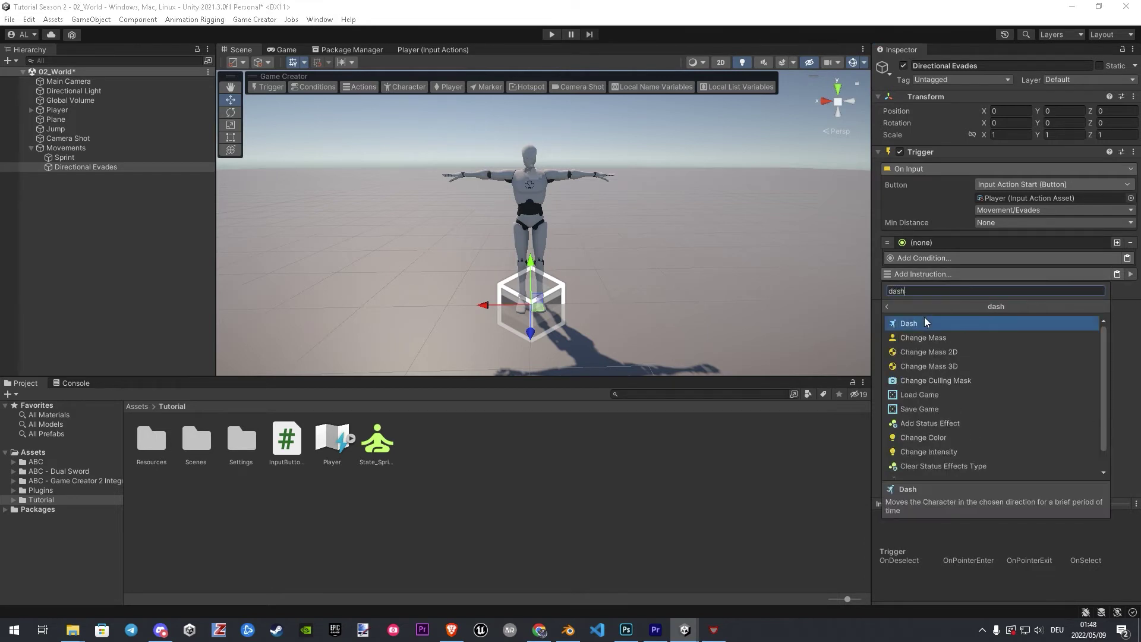
click(924, 319)
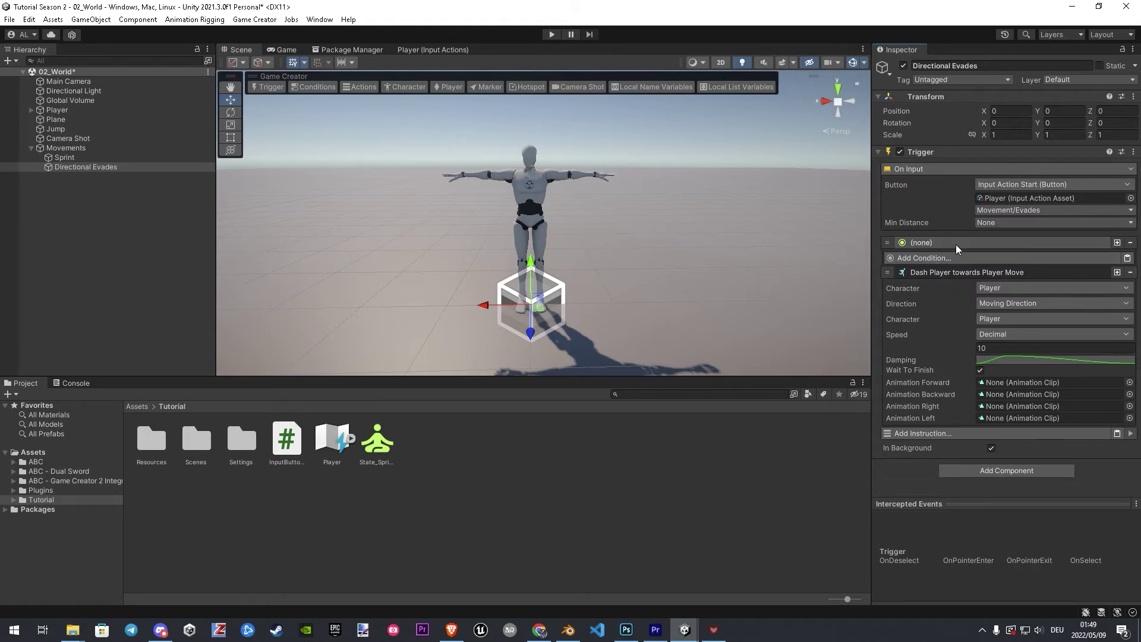
Step: Add an Is Player condition to the Check Conditions instruction and collapse its settings
click(955, 259)
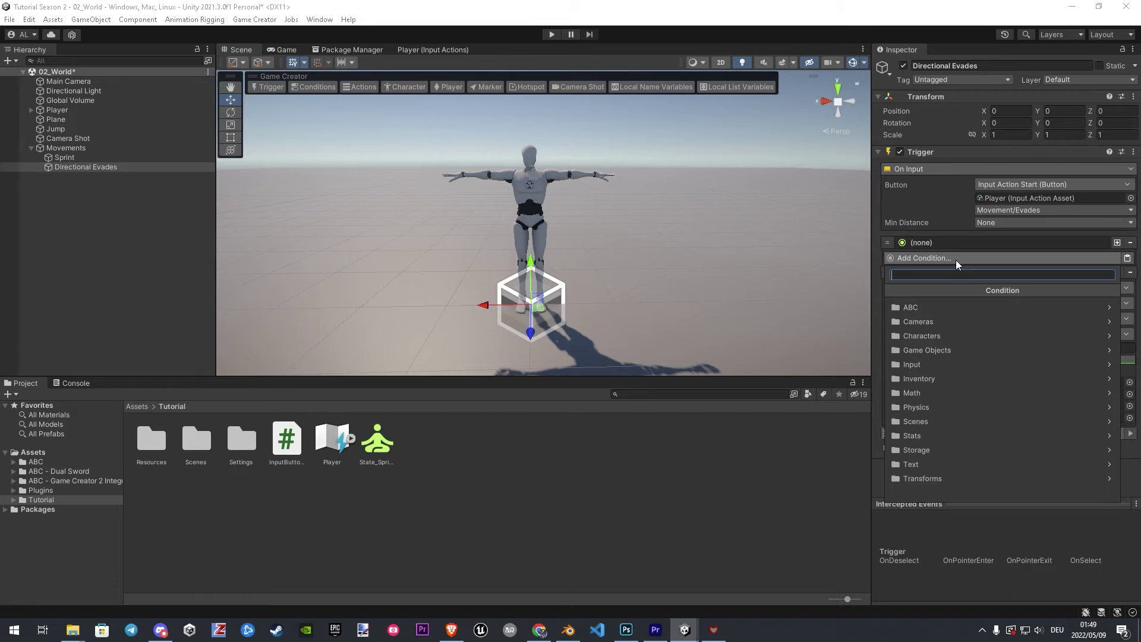
text(Player)
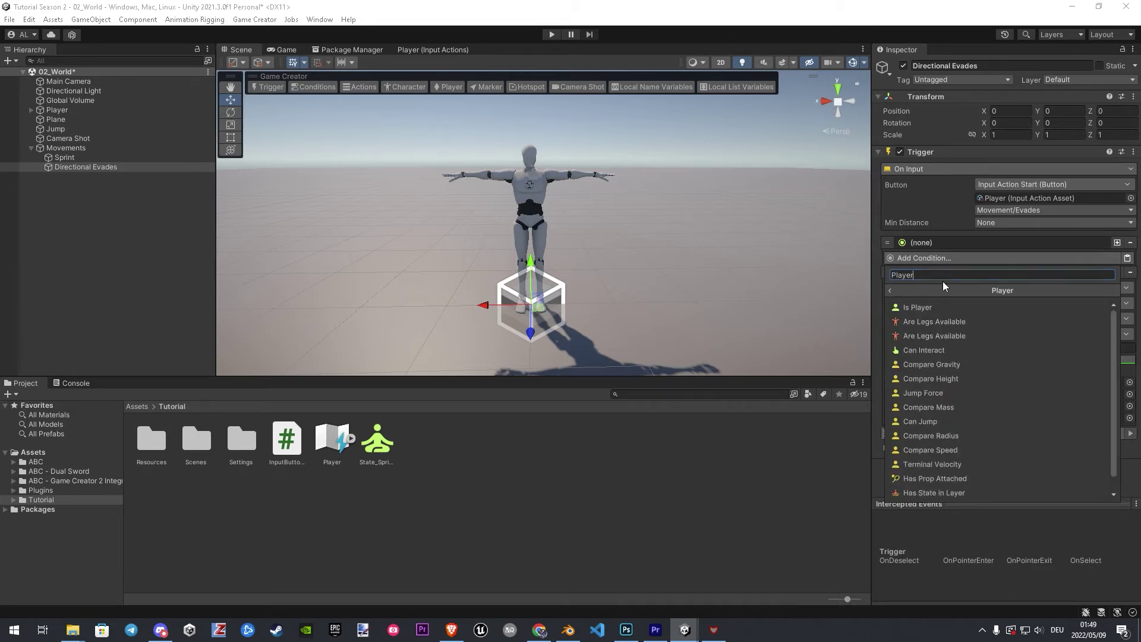
click(936, 305)
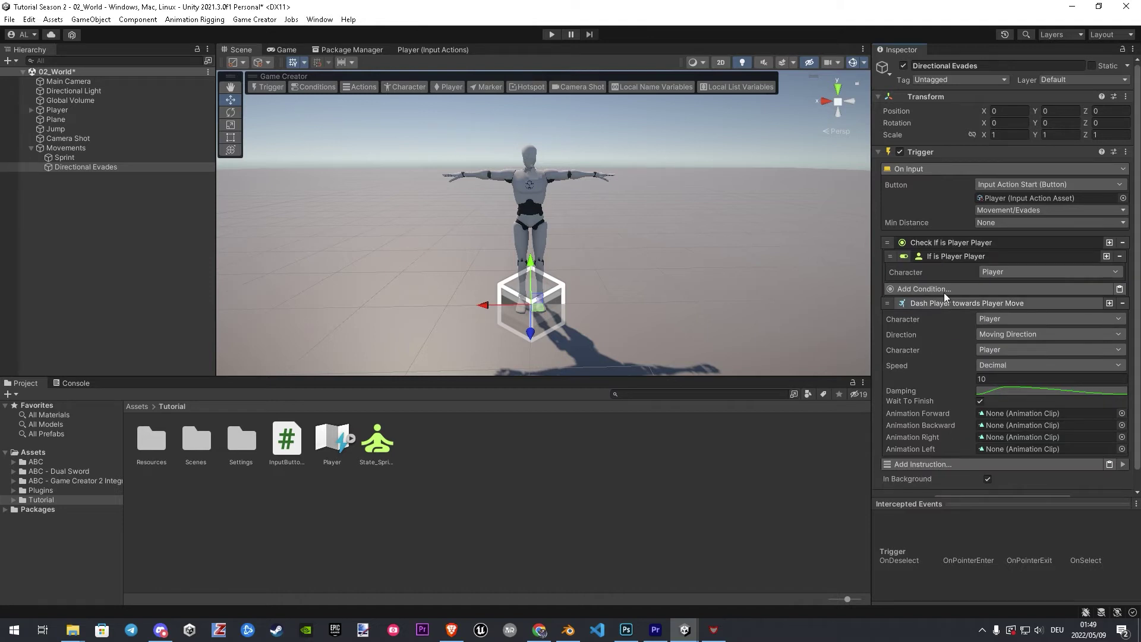
click(954, 256)
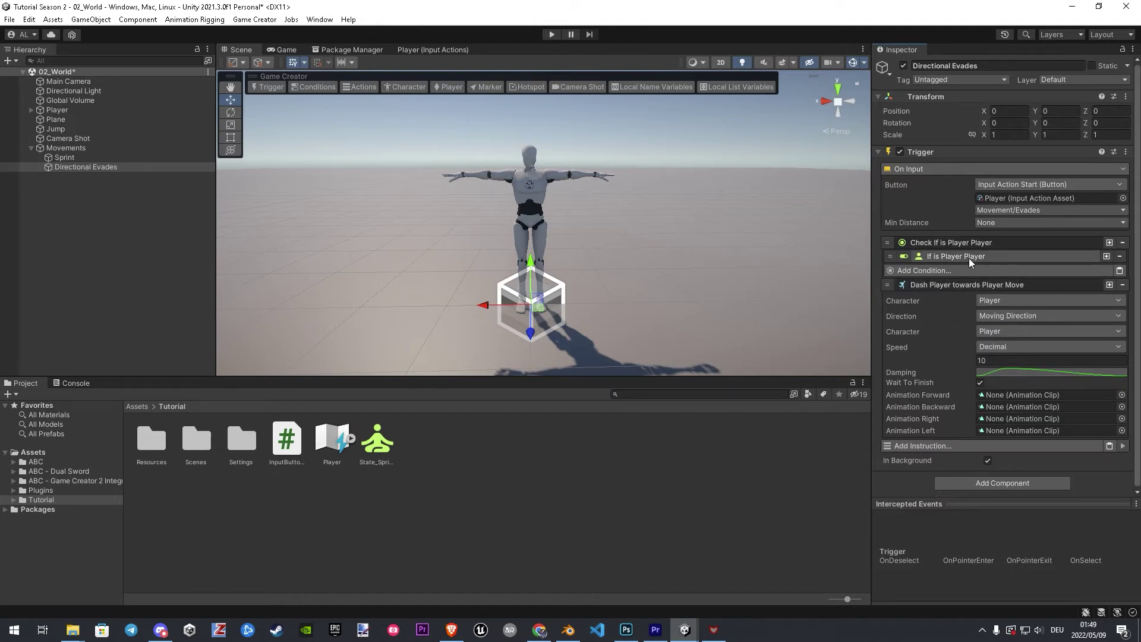
Step: Add an Is Grounded condition below the Is Player condition and collapse its settings
click(967, 270)
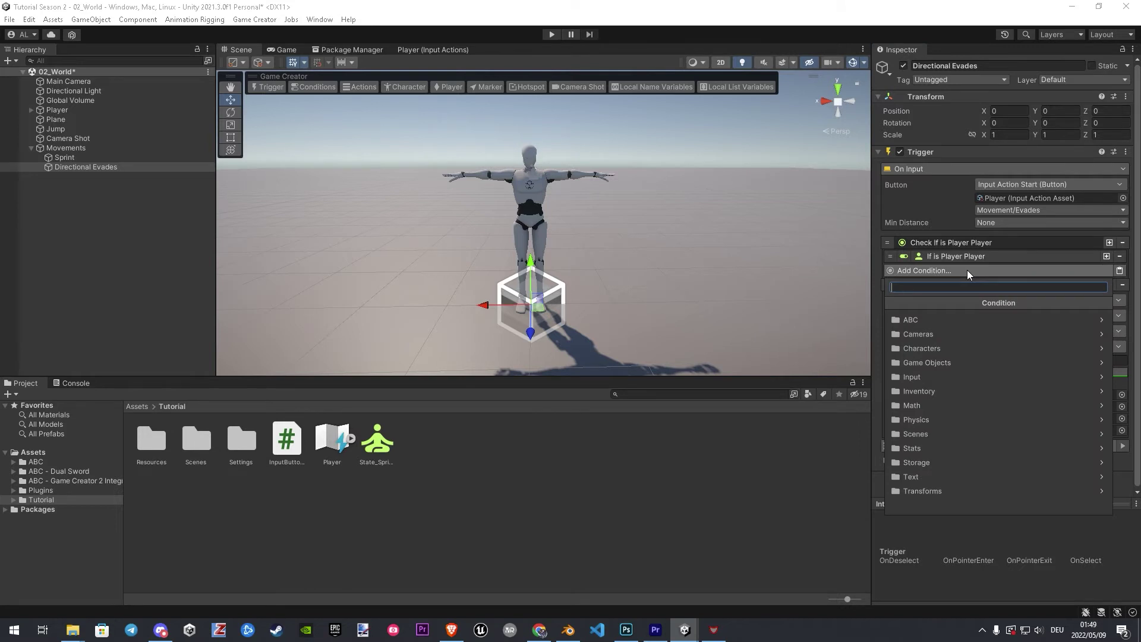
text(grounded)
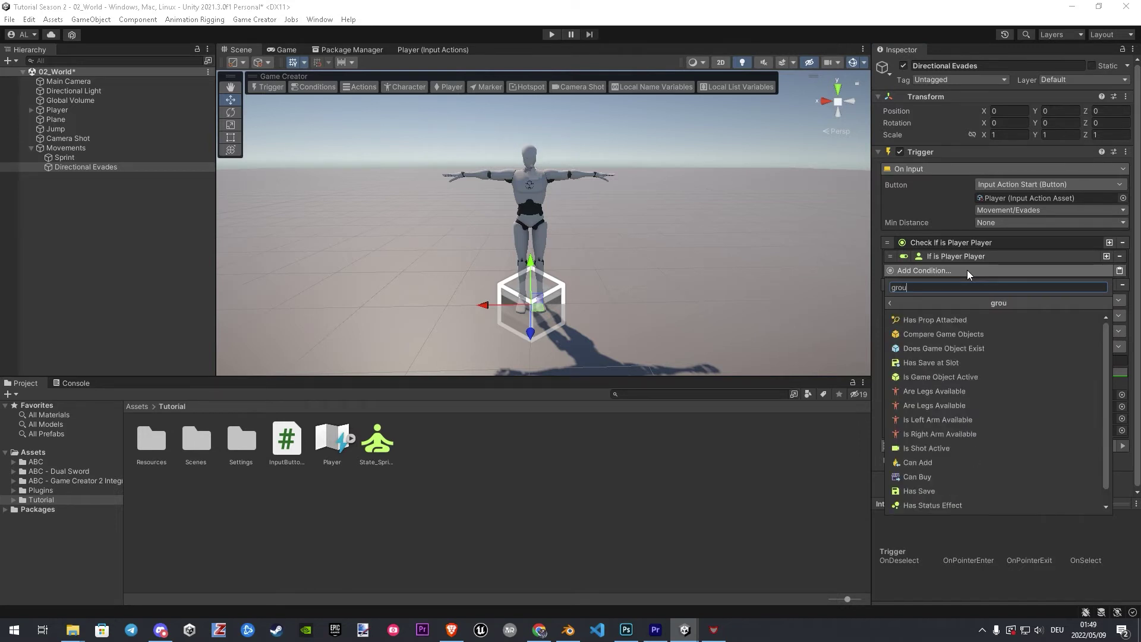
click(943, 316)
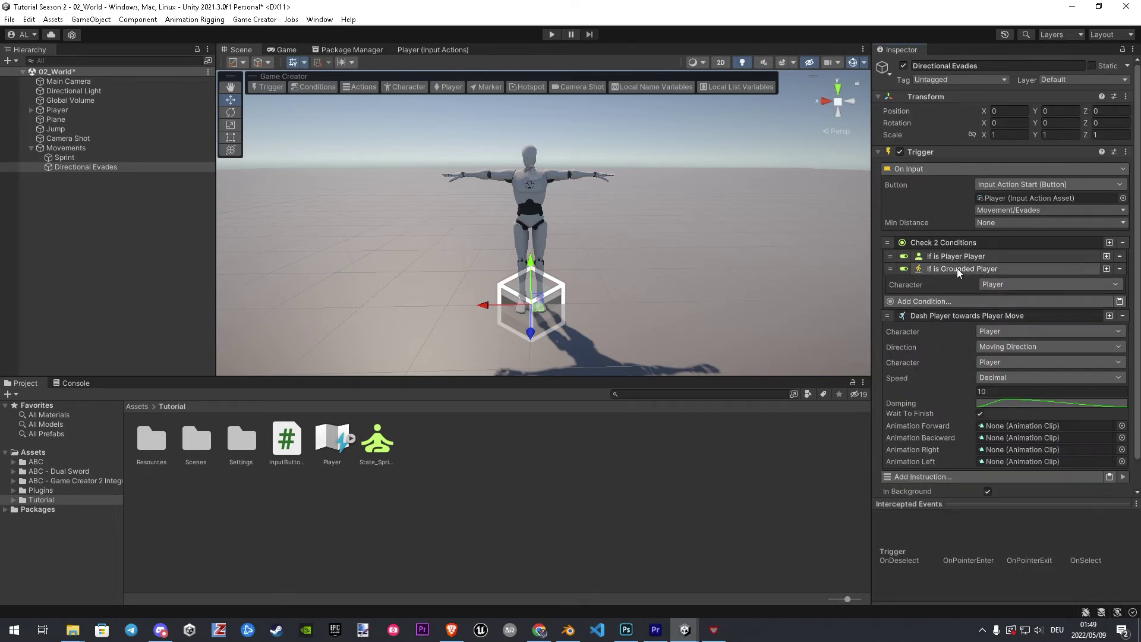
click(929, 269)
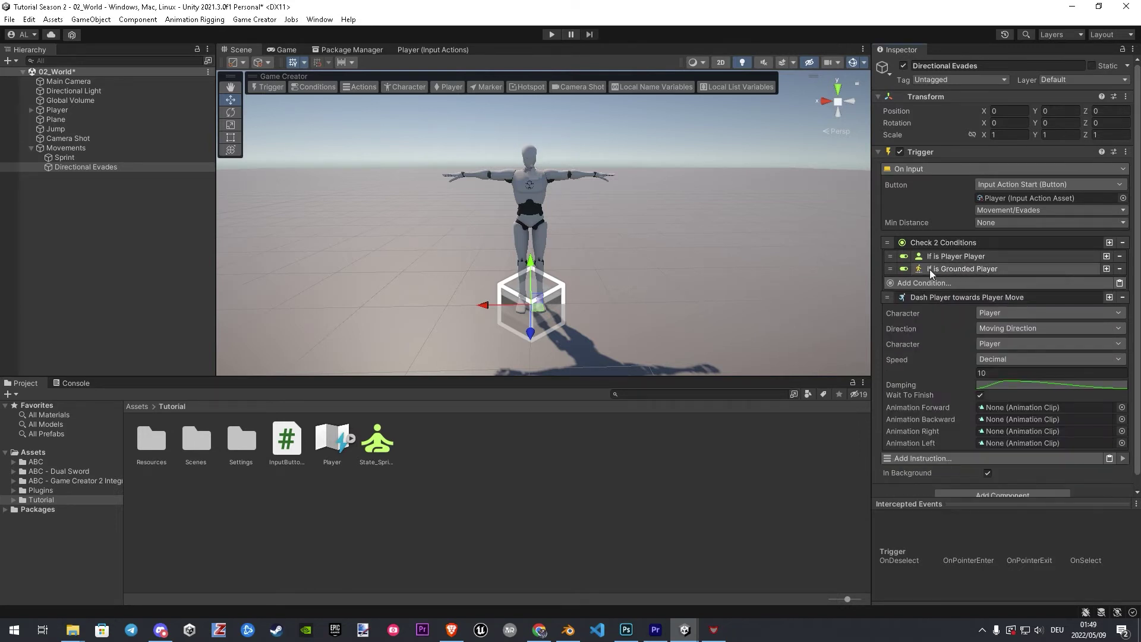
Step: Add an Is Moving condition below the Is Grounded condition and collapse its settings
click(970, 283)
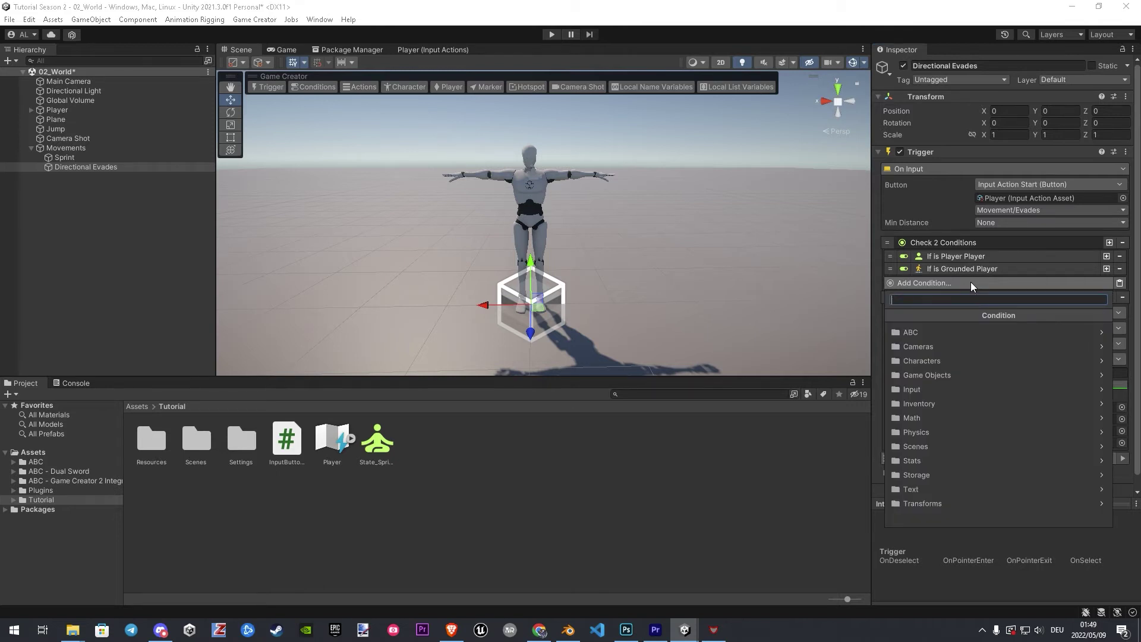
text(movein)
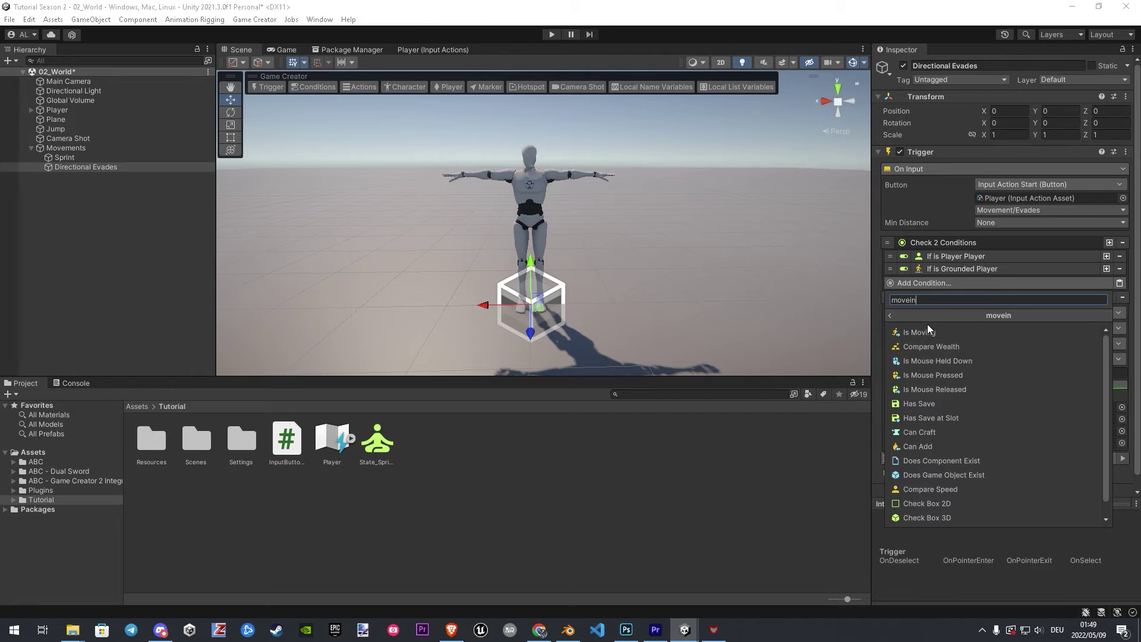
click(929, 328)
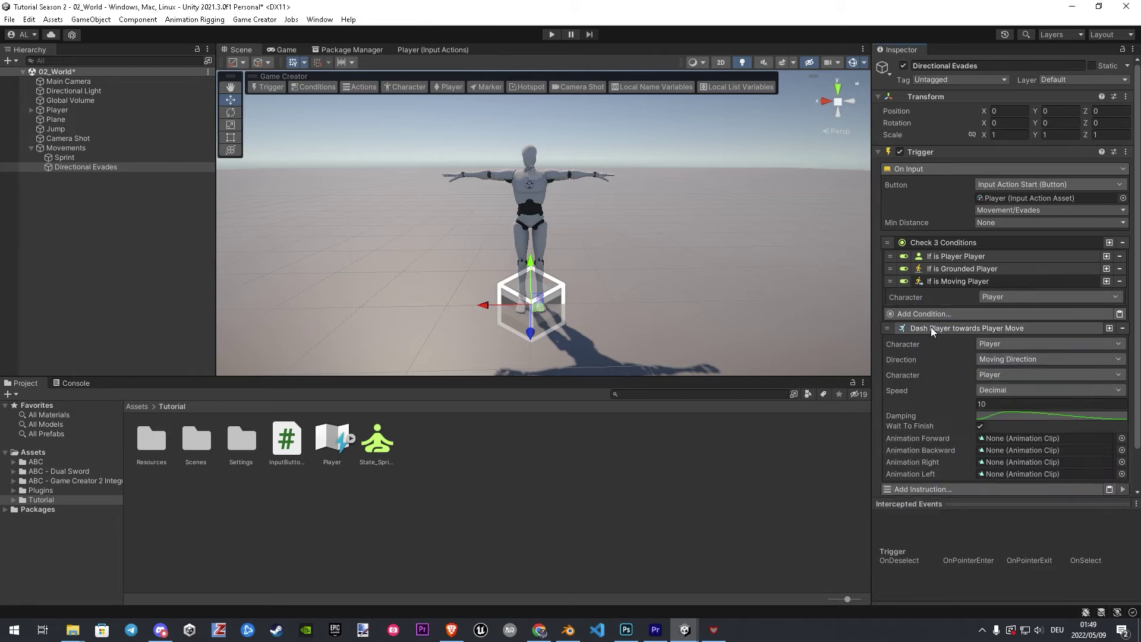
click(937, 283)
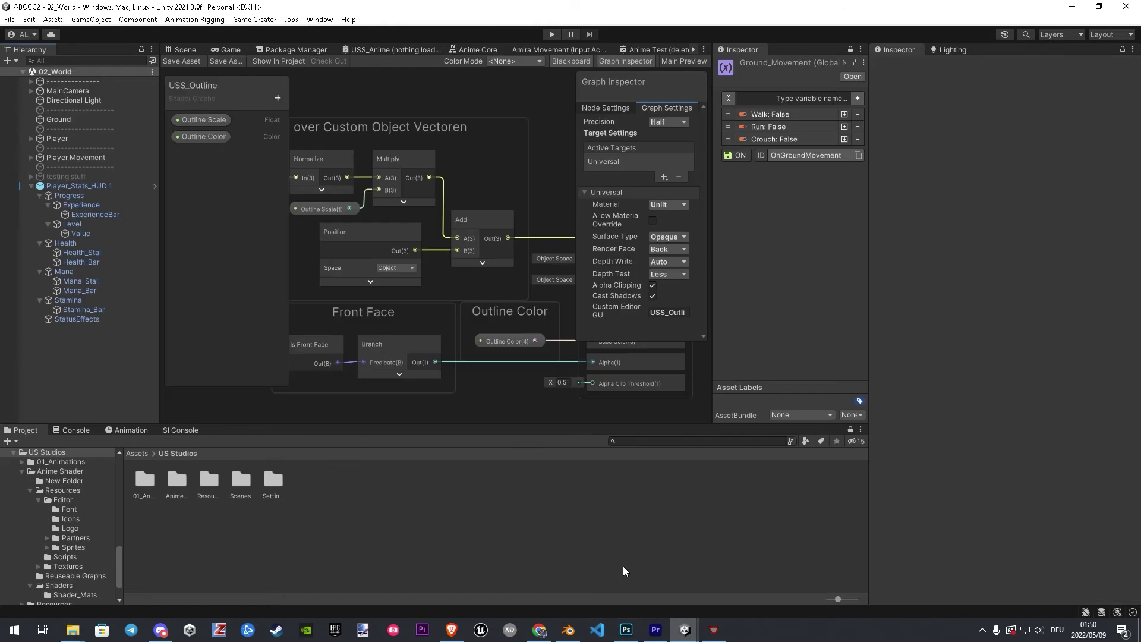
Step: Copy all four Amira dash animation clips from the ABCGC2 project's Movement/Dash folder into this project's Tutorial folder
click(146, 480)
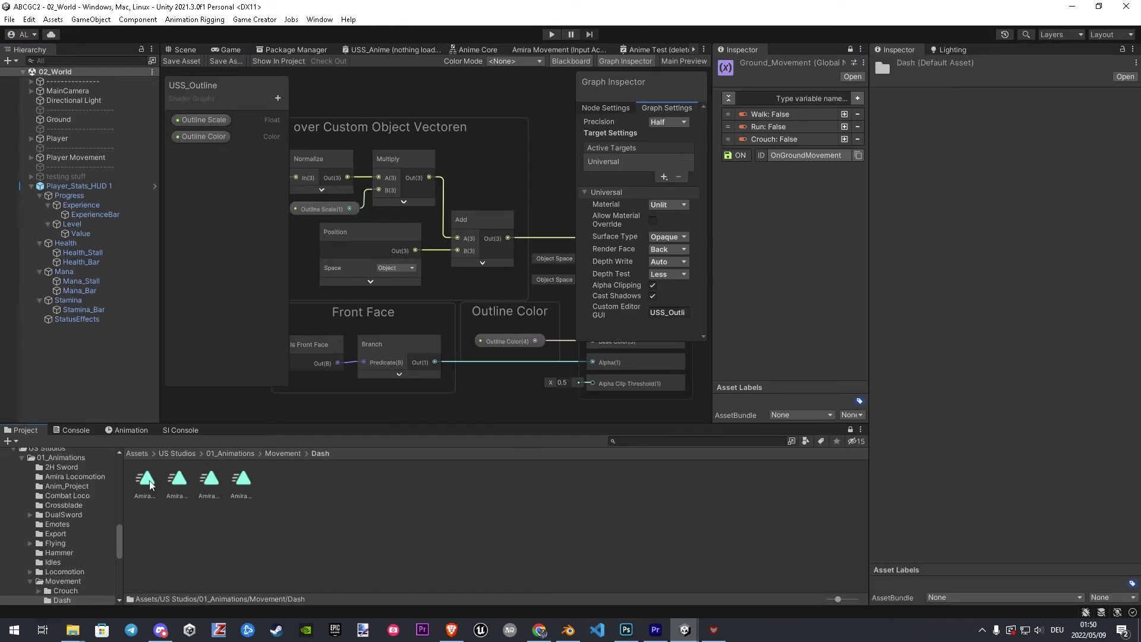
key(ctrl+a)
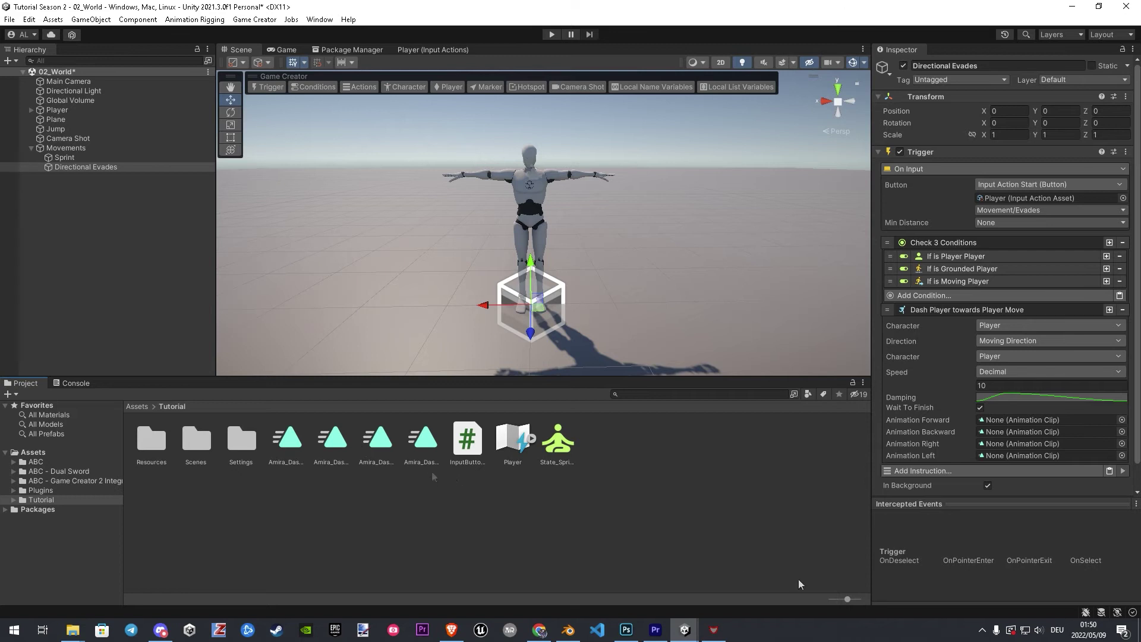
Step: Assign Amira_Dash_F, Amira_Dash_B, Amira_Dash_R and Amira_Dash_L as the Dash instruction's forward, backward, right and left animations
click(826, 599)
drag(179, 456, 1021, 406)
drag(167, 474, 1021, 430)
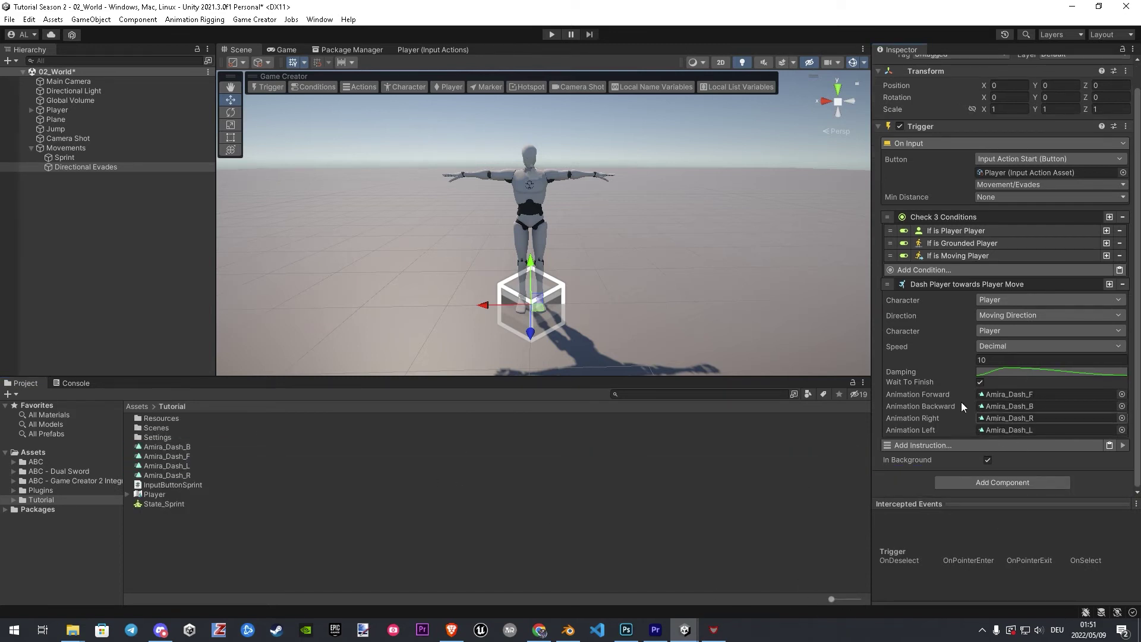
Step: Apply the plateau-shaped preset with a steep rise and fall to the Dash instruction's Damping curve
click(1021, 372)
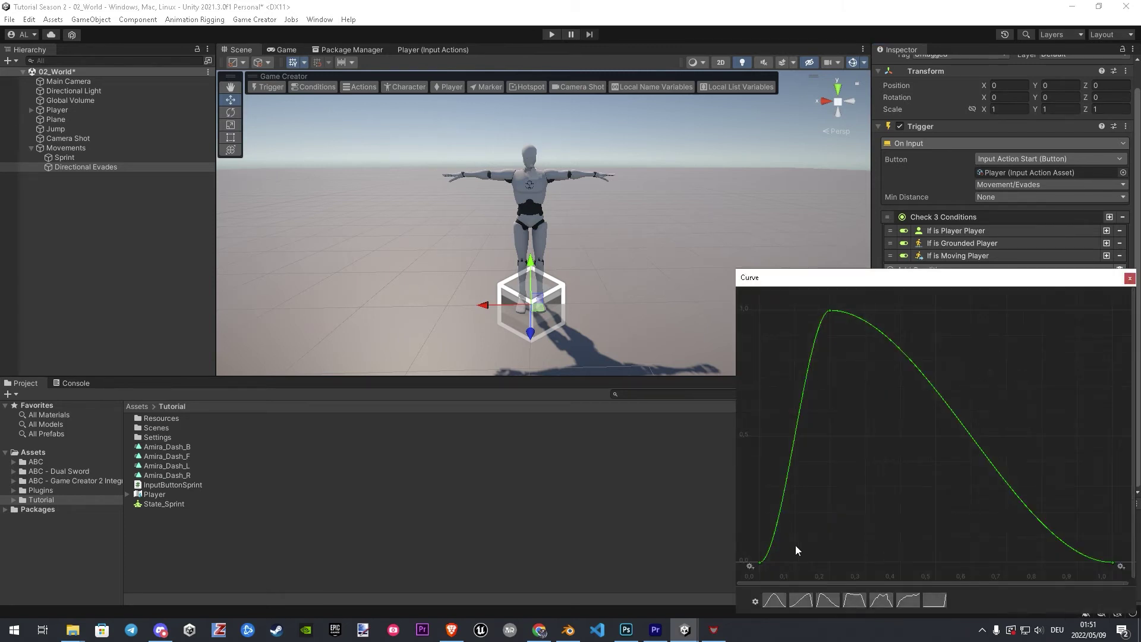
click(854, 600)
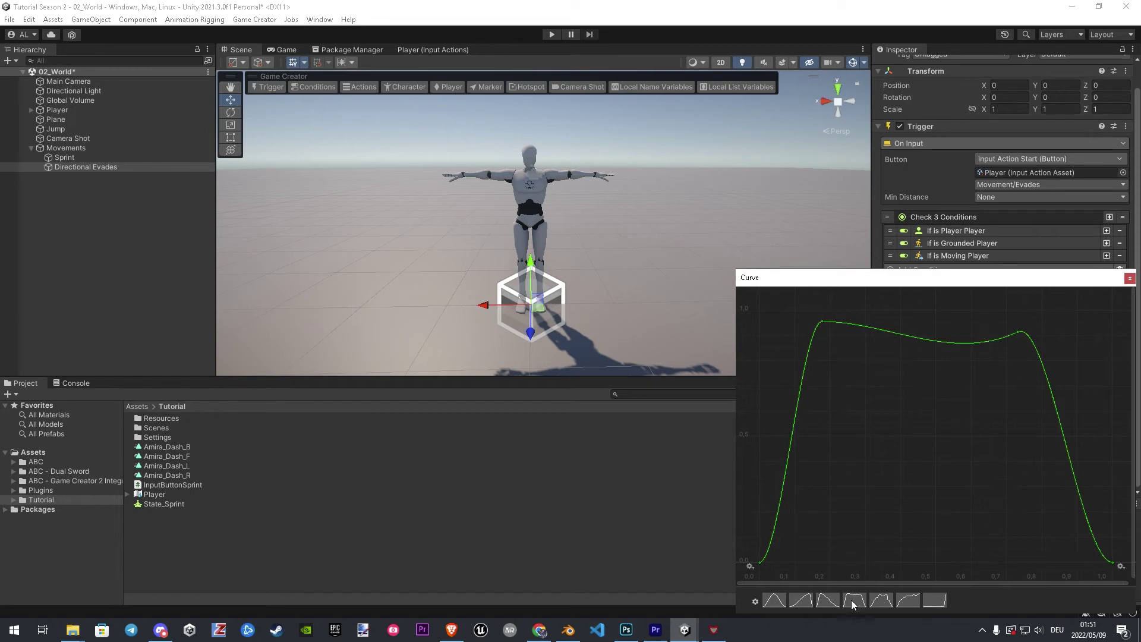
click(1129, 278)
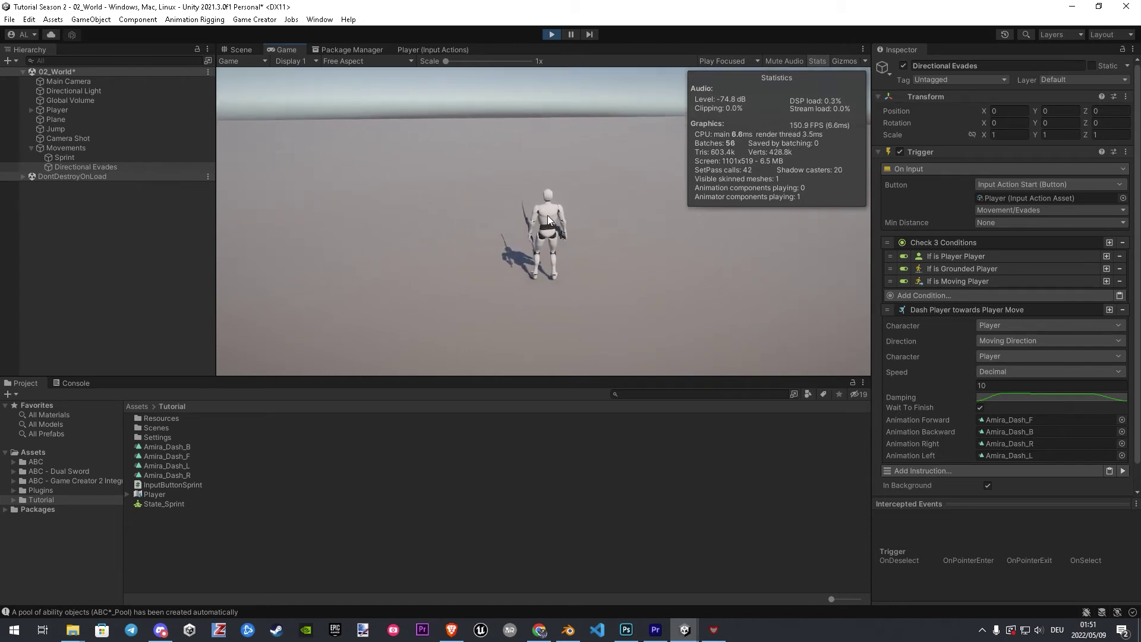
Step: Playtest the directional evades by moving the player in different directions and dashing repeatedly
key(d)
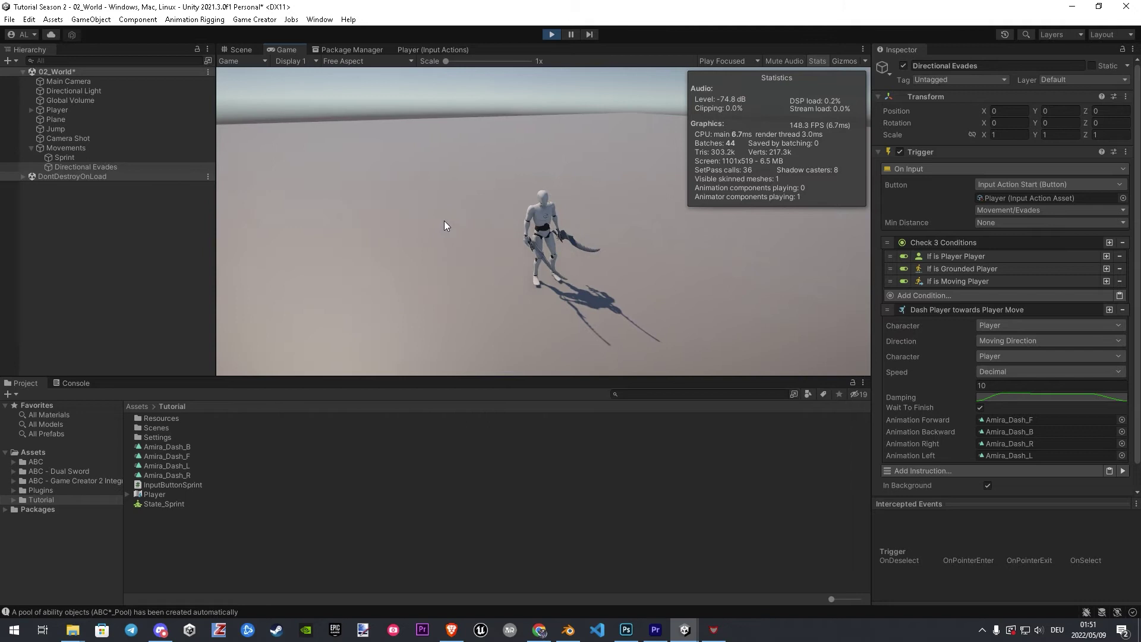
key(space)
key(w)
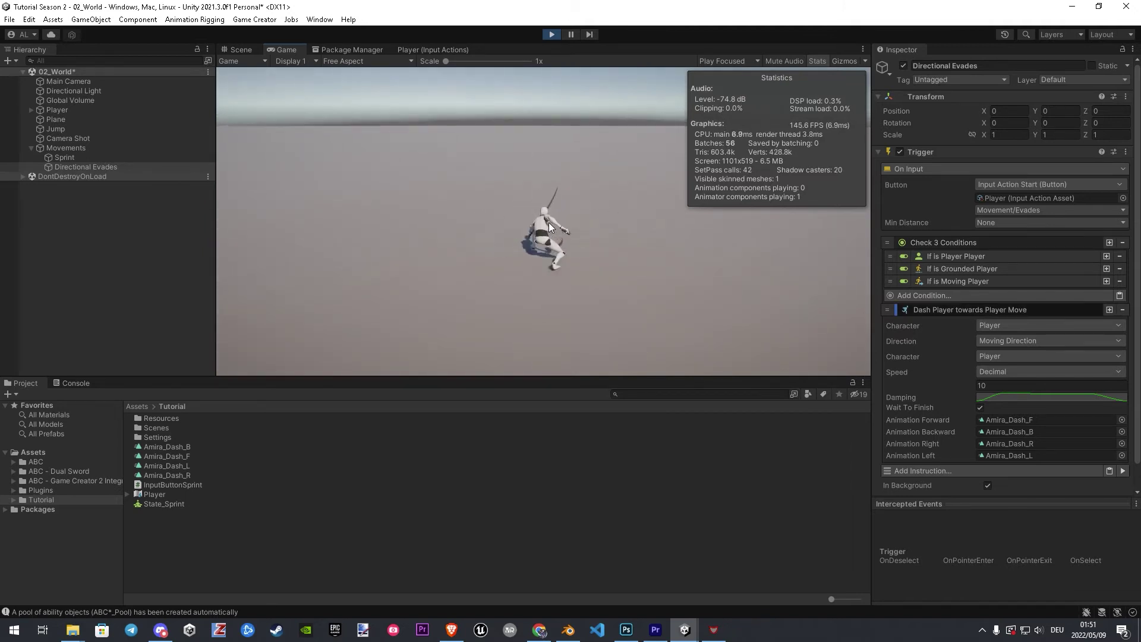
key(a)
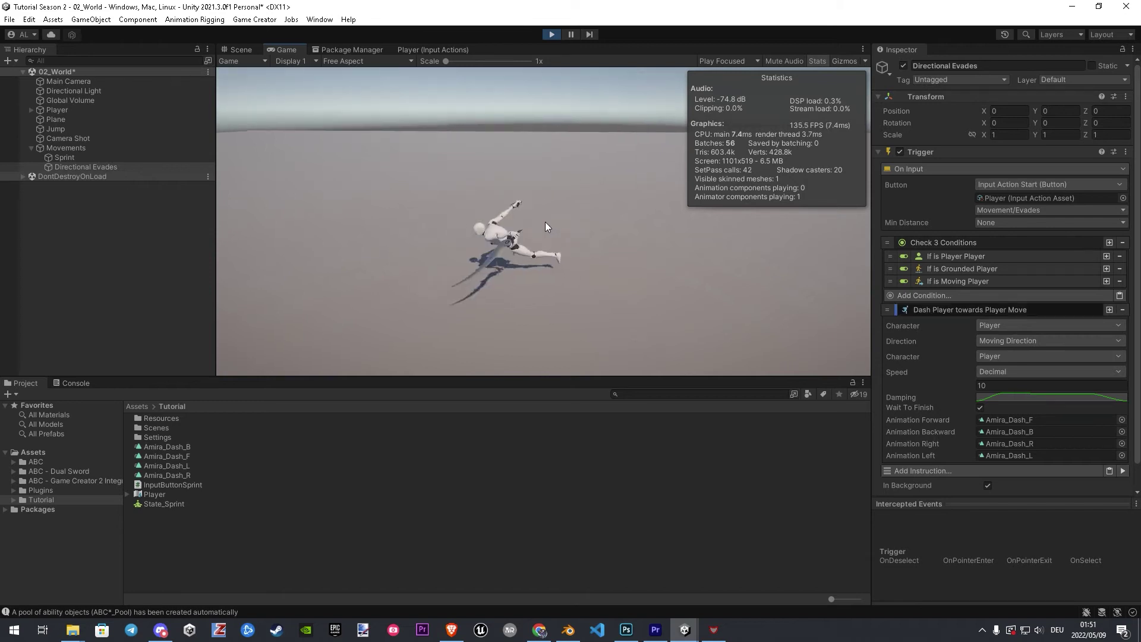
key(d)
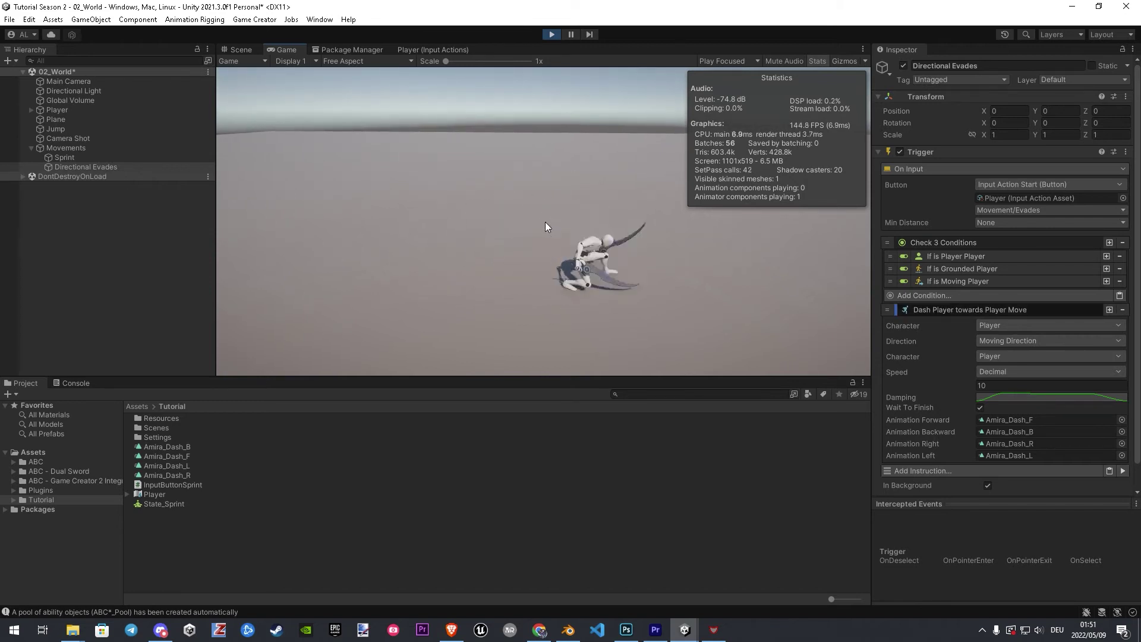
key(s)
key(w)
key(space)
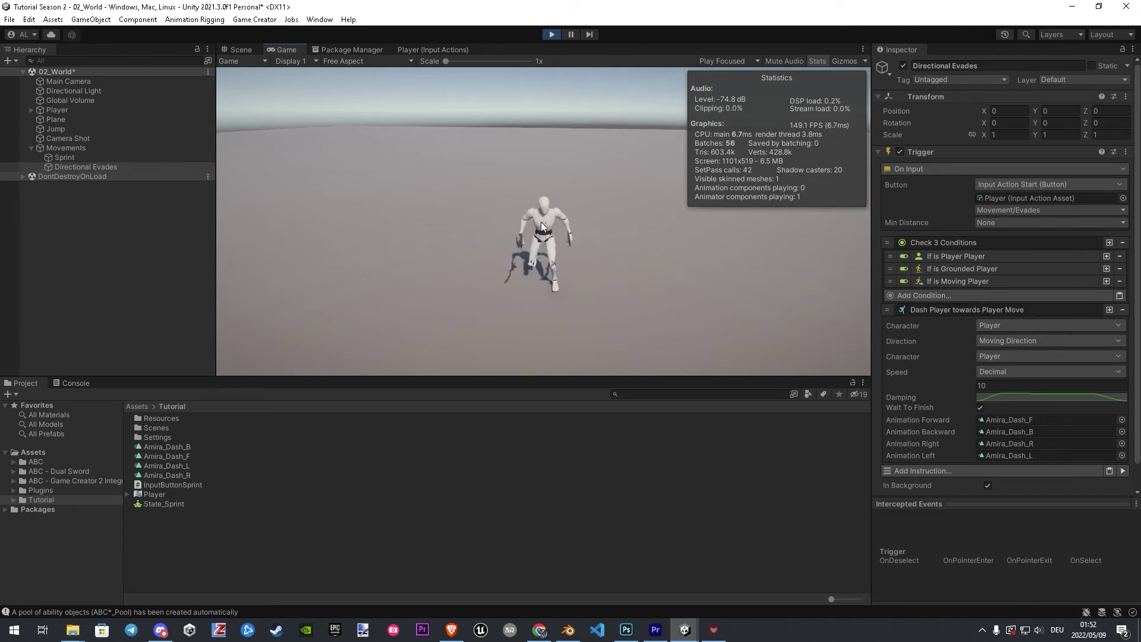
key(space)
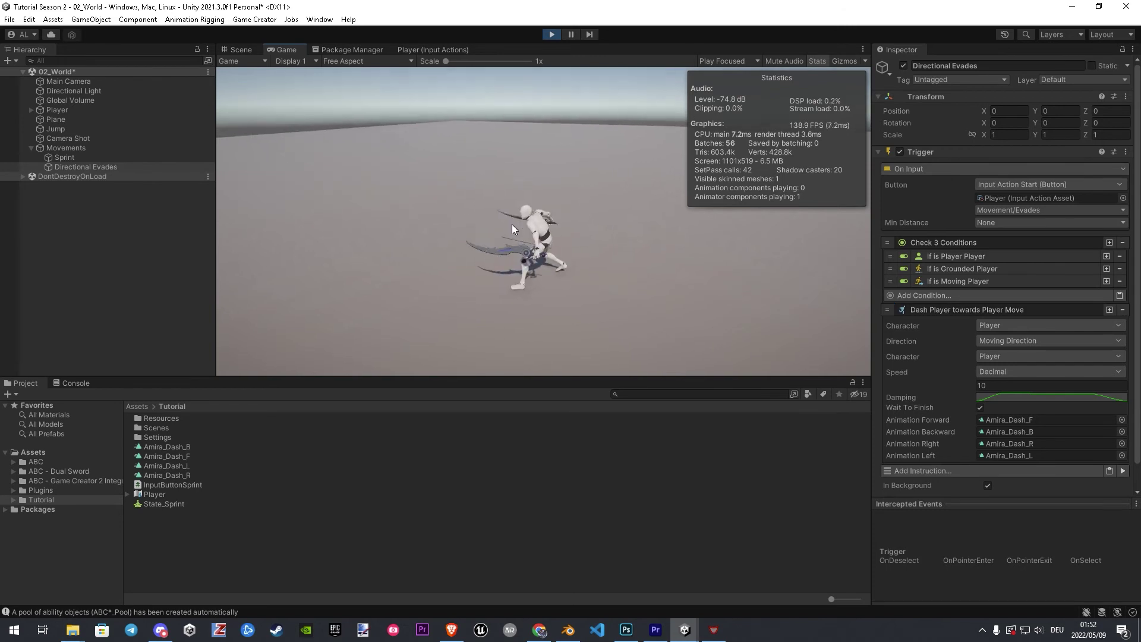
key(w)
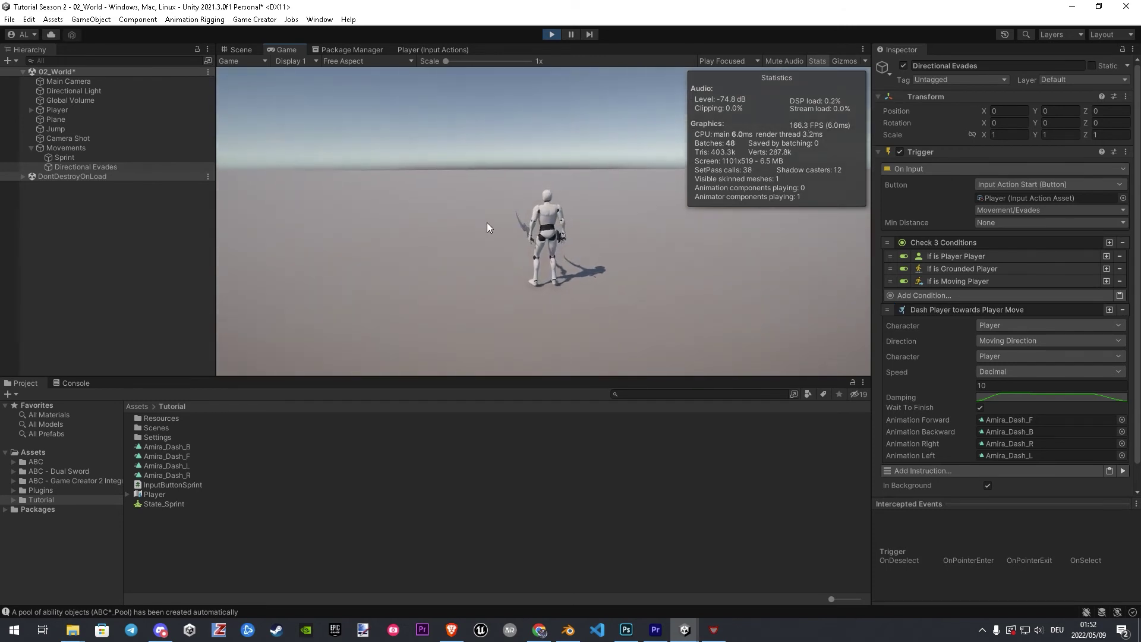
key(w)
key(space)
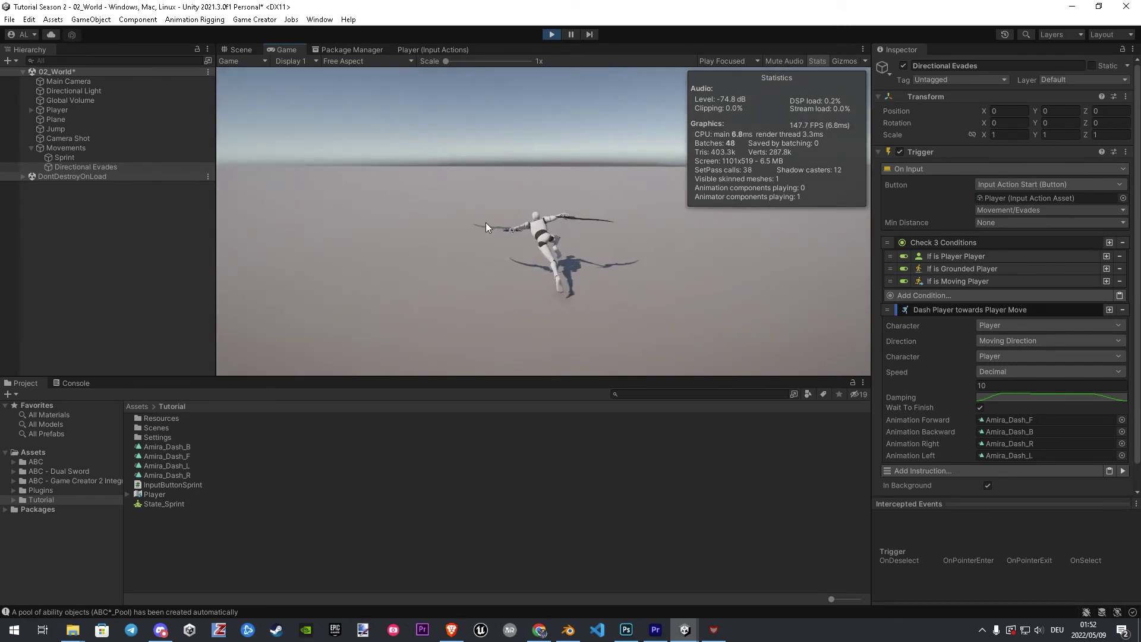
key(space)
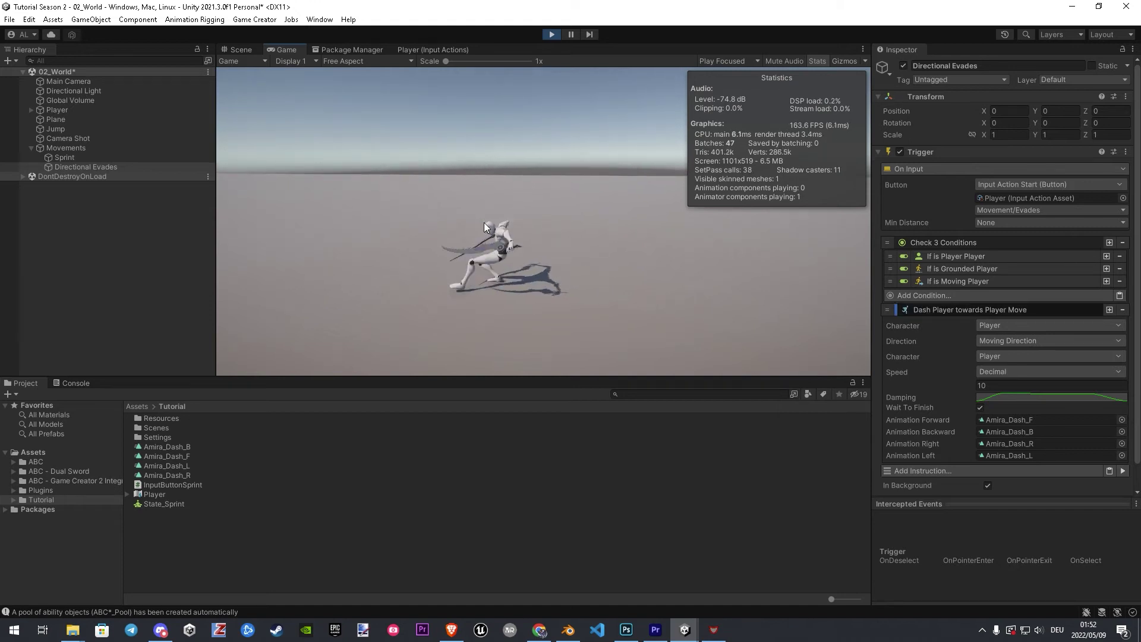
key(space)
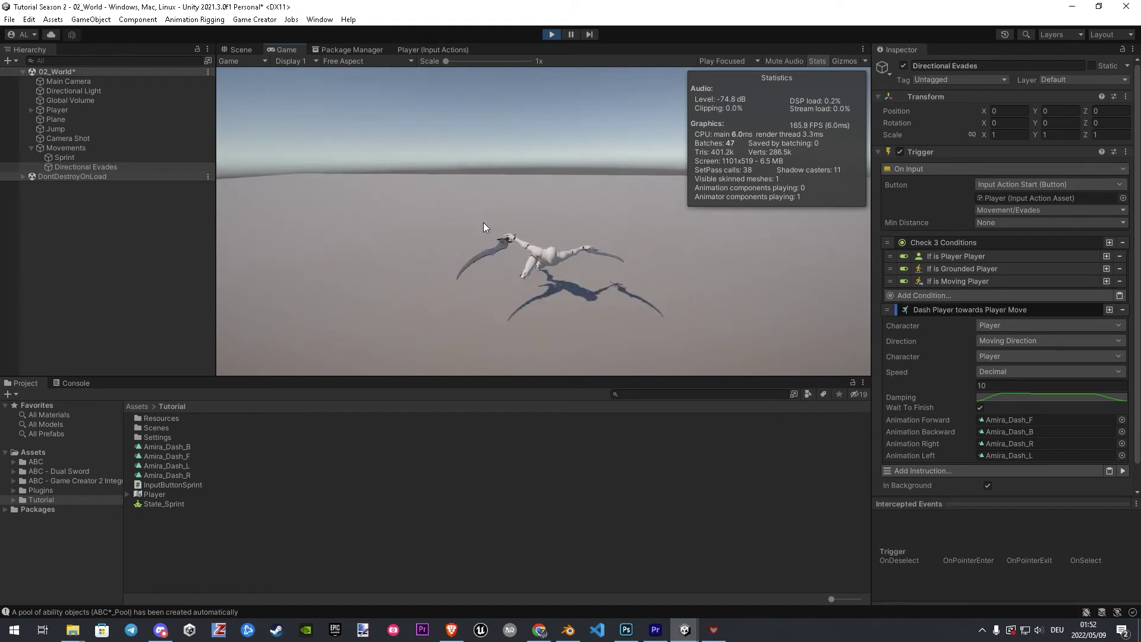
key(space)
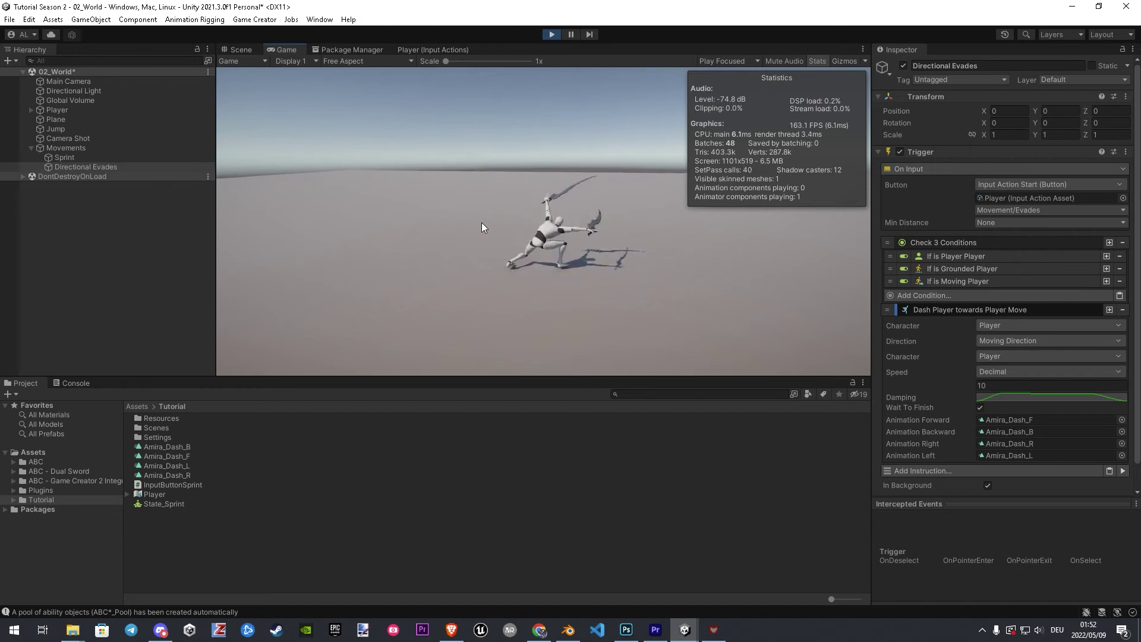
key(w)
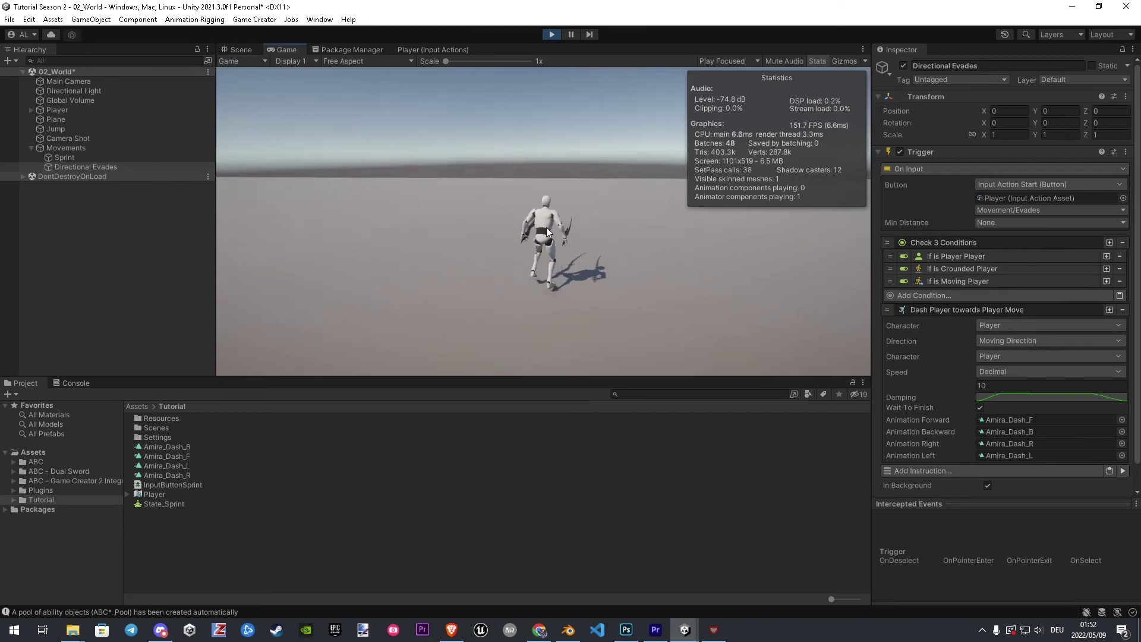
key(a)
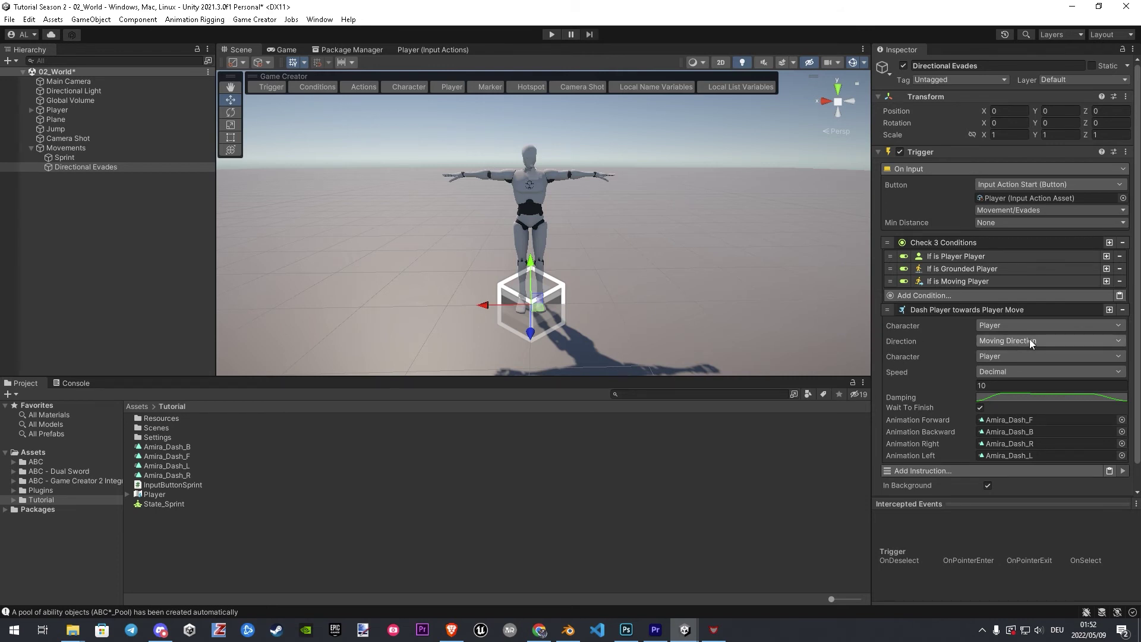
Step: Set the Dash instruction's Direction to the yellow Input Direction option, which uses the Character's desired input direction in world space
click(1064, 340)
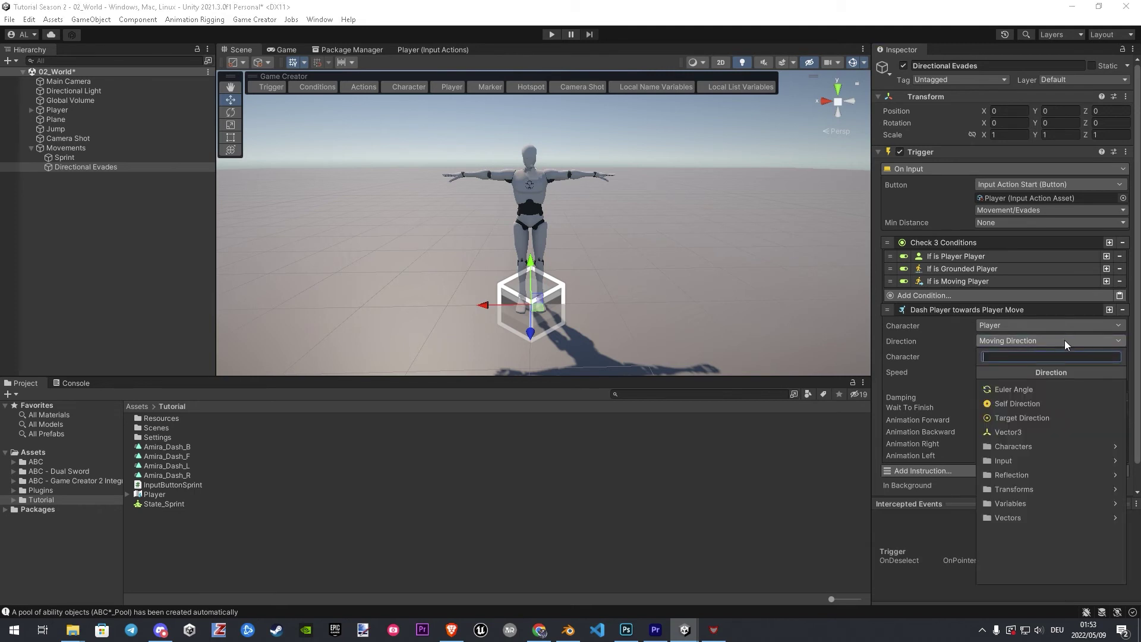
click(1022, 461)
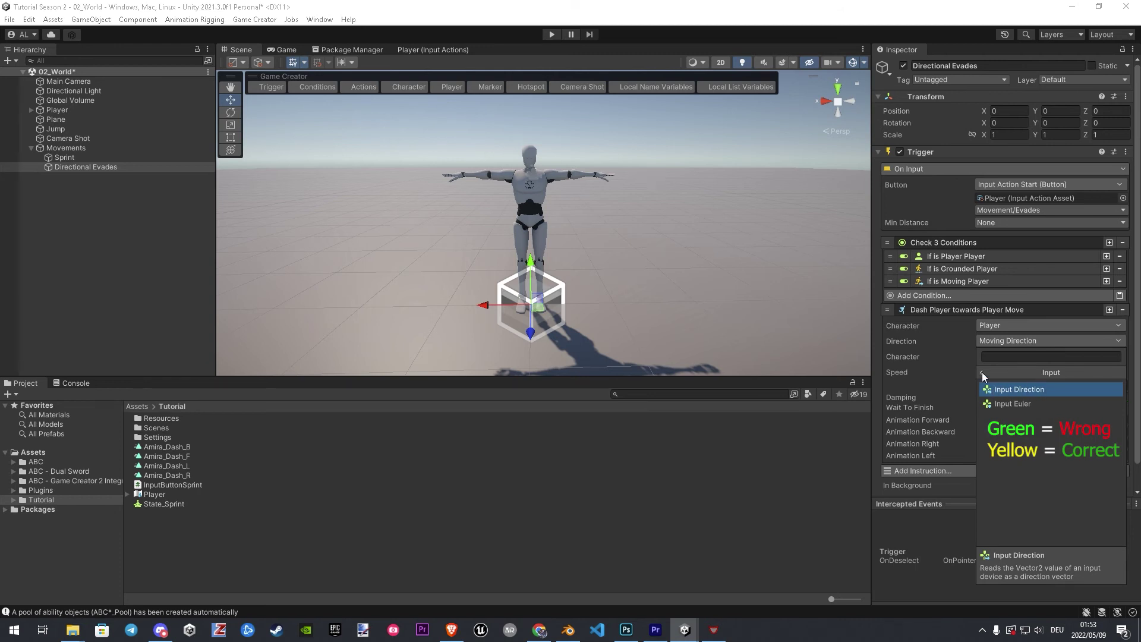
click(993, 357)
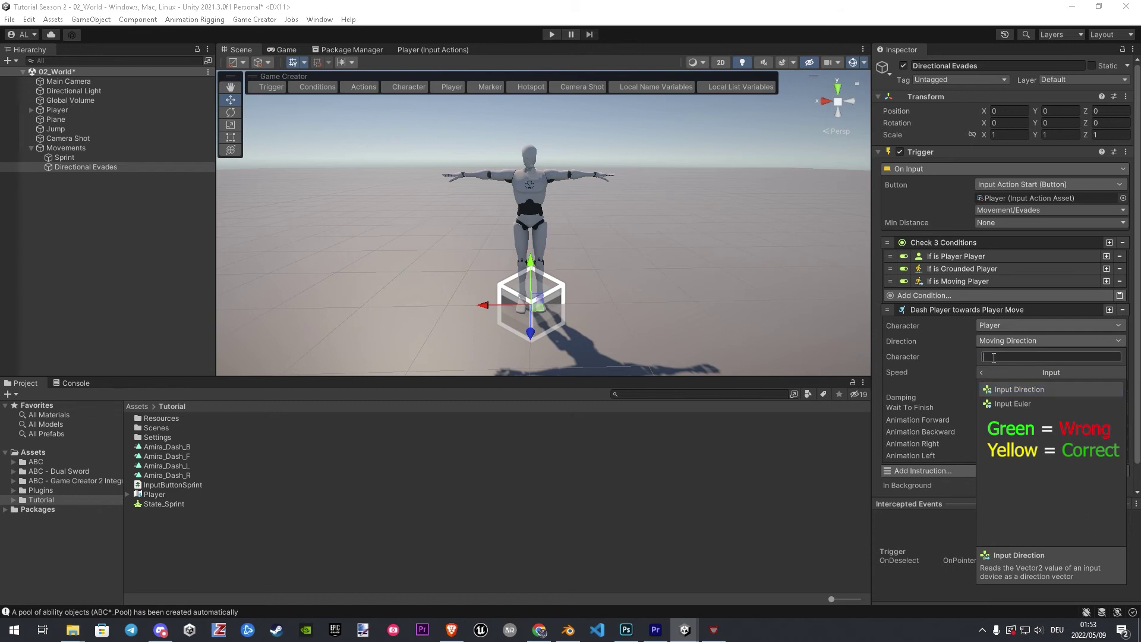
text(Inpu)
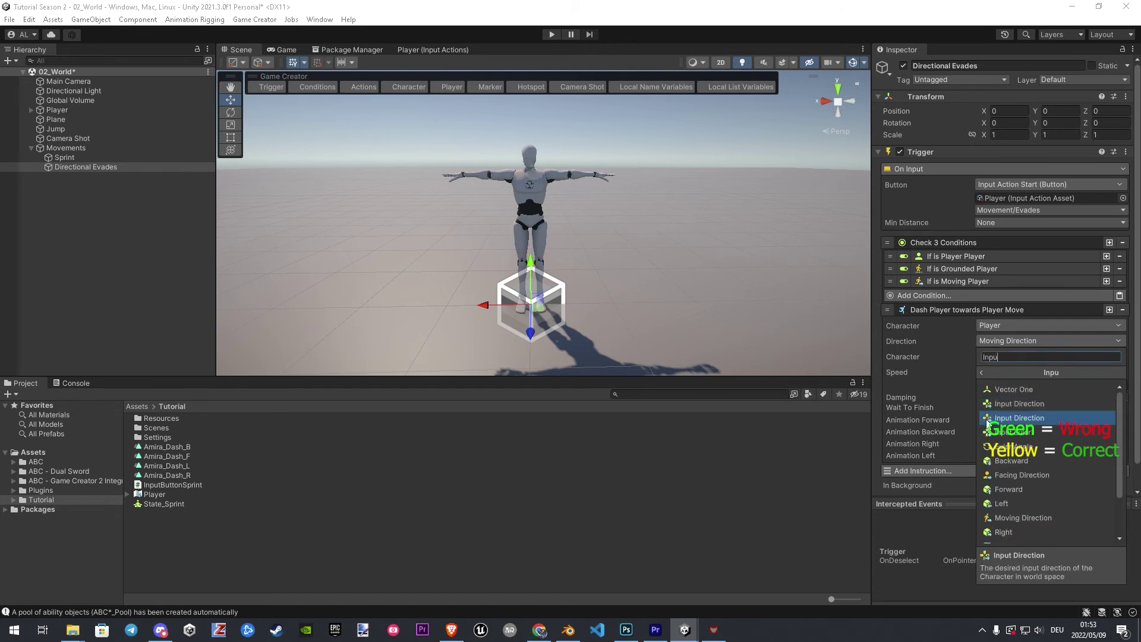
click(1032, 416)
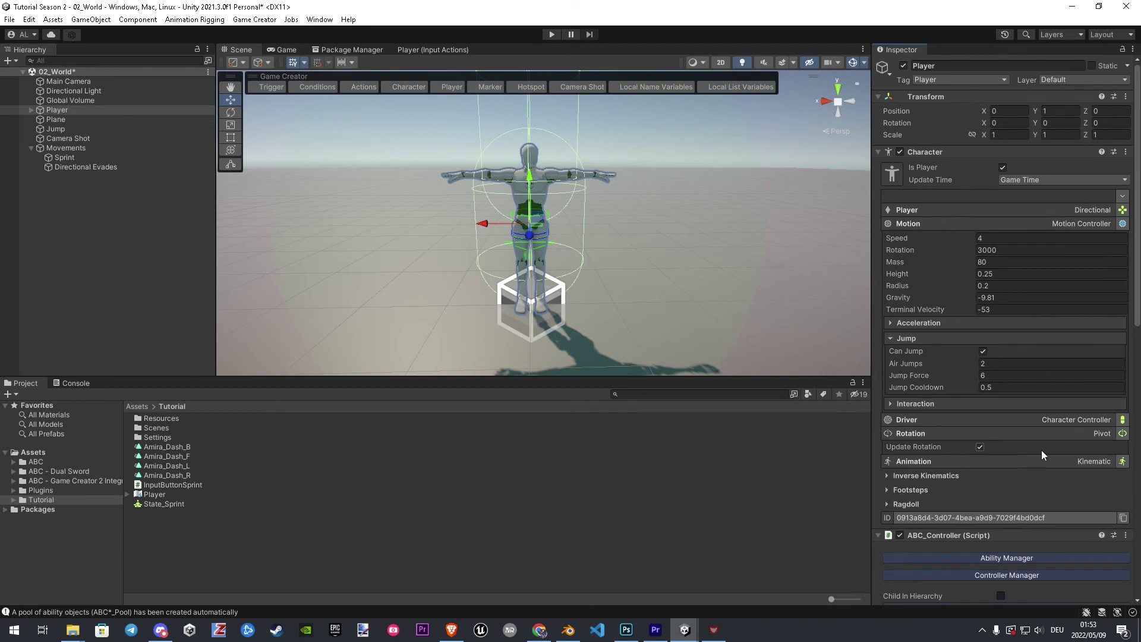
Step: Change the Player character's Rotation unit to Object Direction
click(1122, 433)
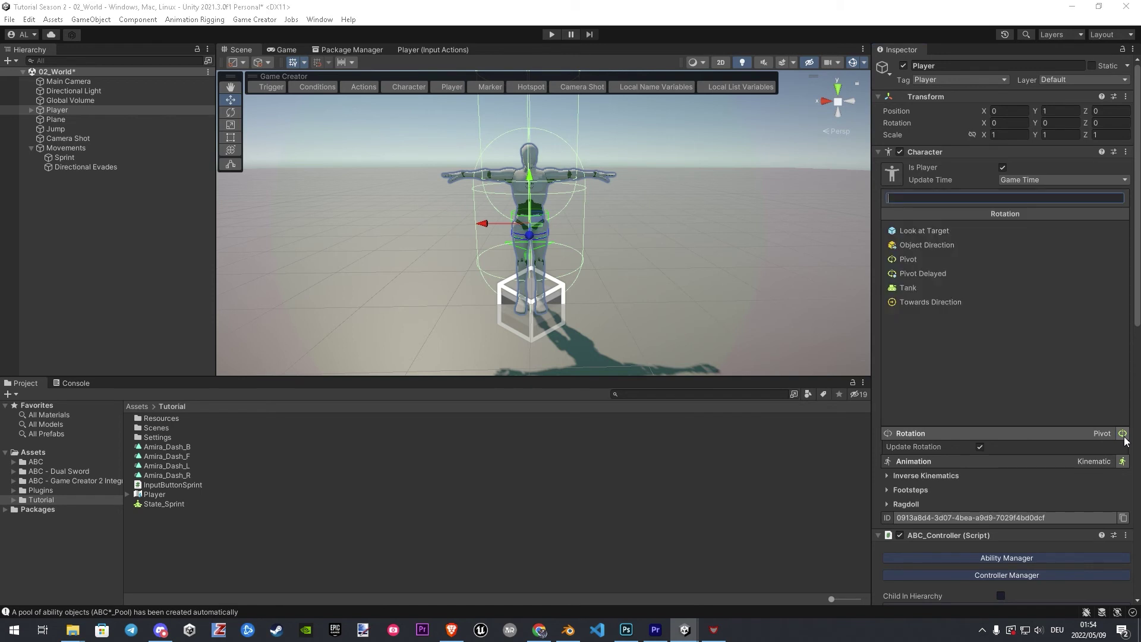
click(904, 247)
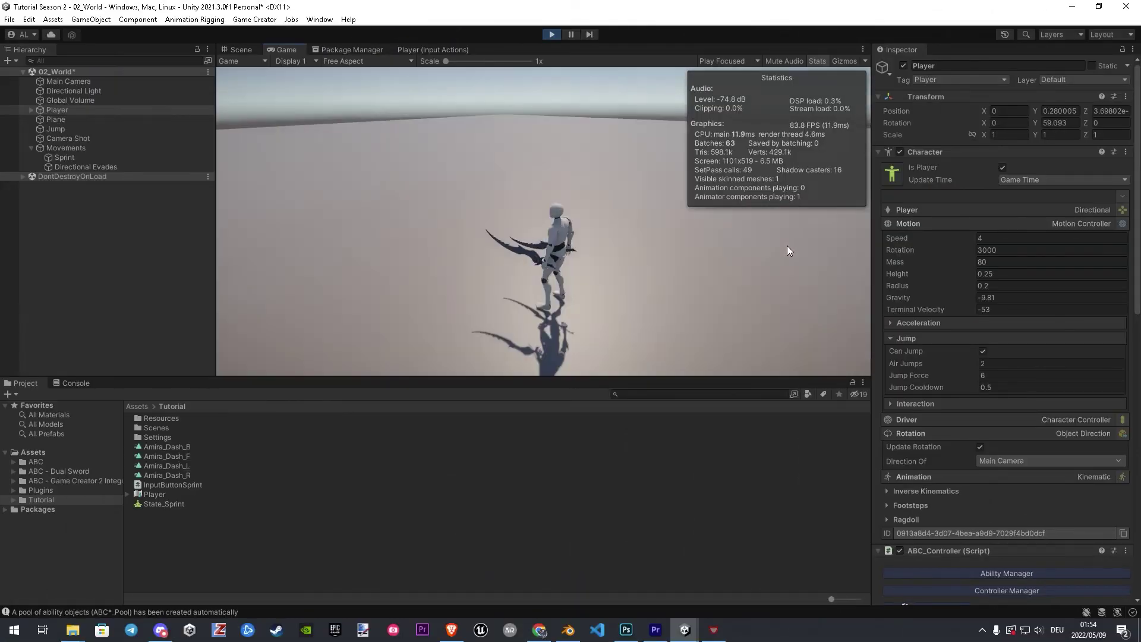
Step: Playtest forward, backward and sideways movement and dashes with the camera-facing player, and exit Play mode
key(w)
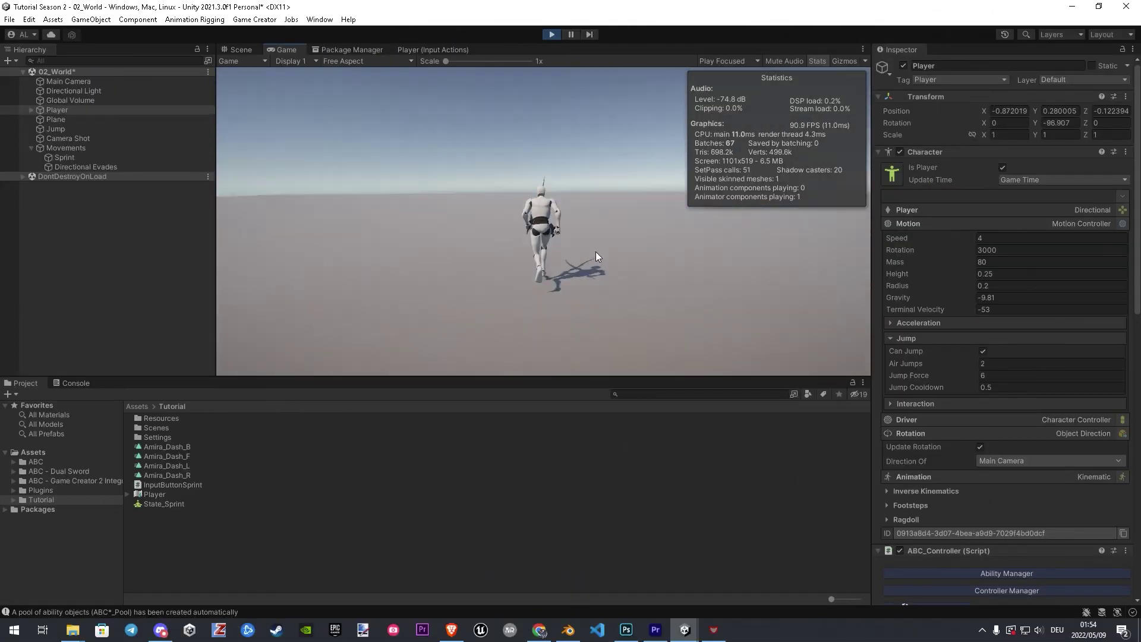
click(713, 264)
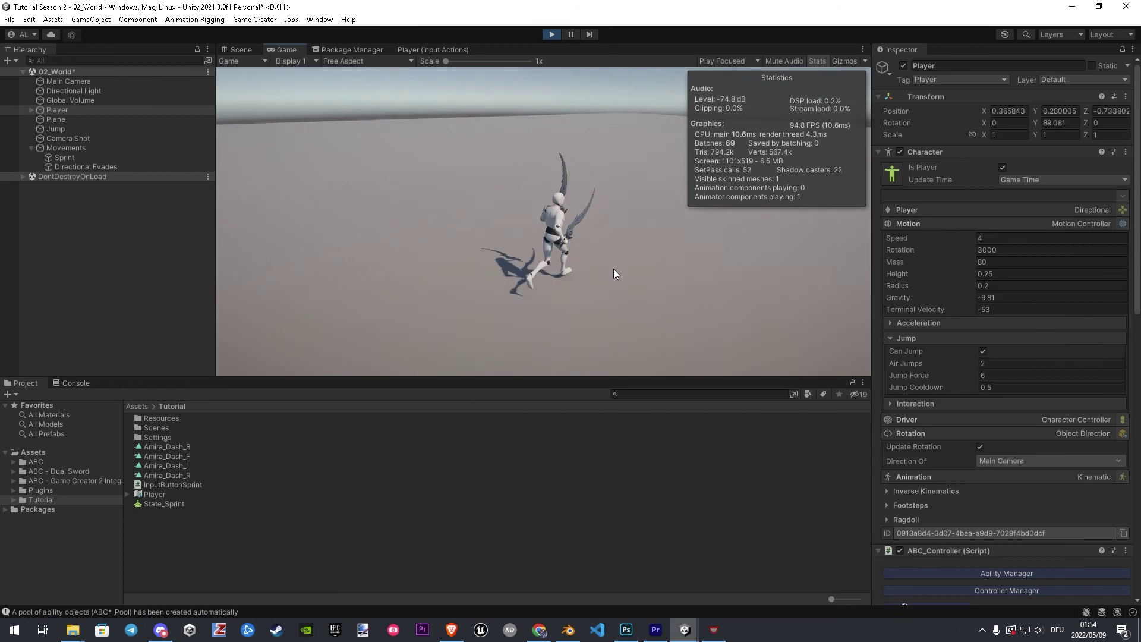
key(w)
key(a)
click(616, 268)
key(w)
key(w)
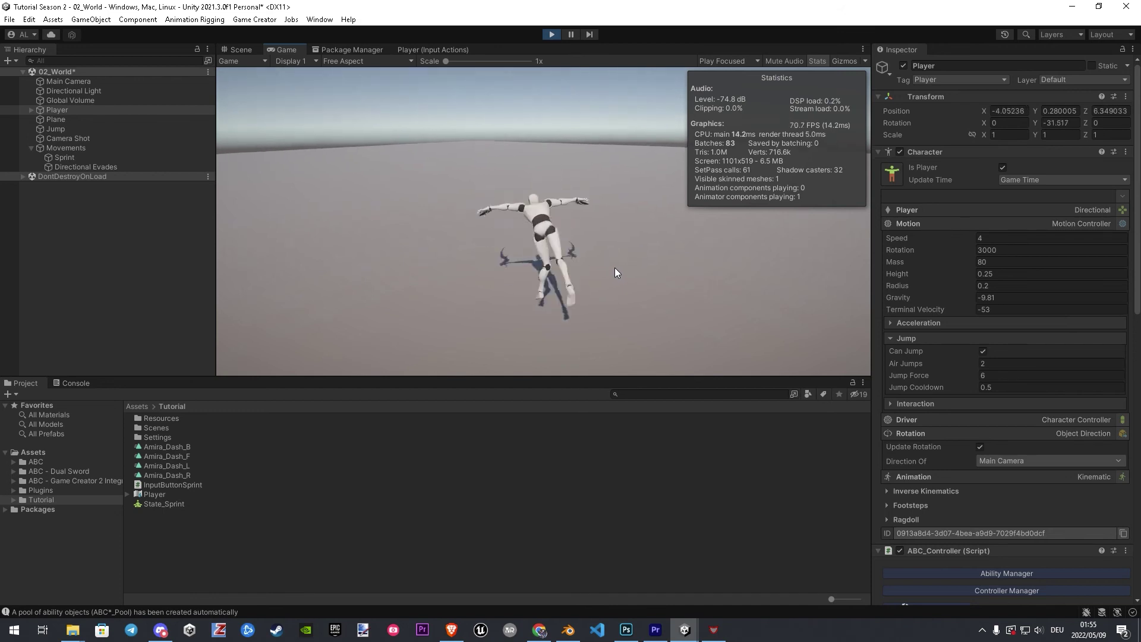
key(a)
key(d)
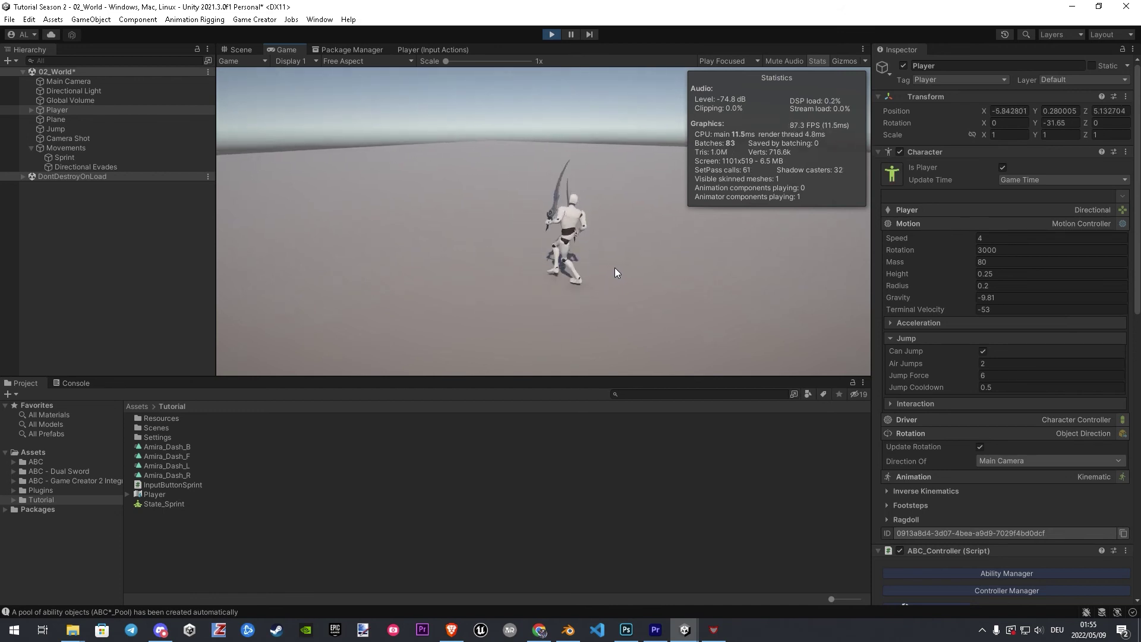
key(s)
key(s)
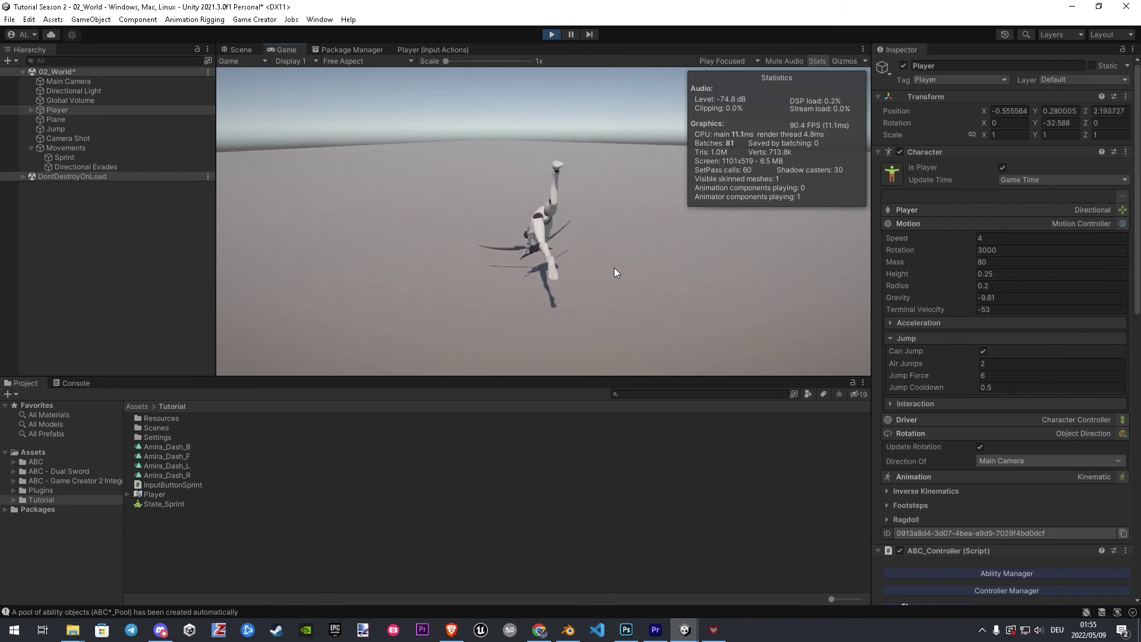
key(a)
key(a)
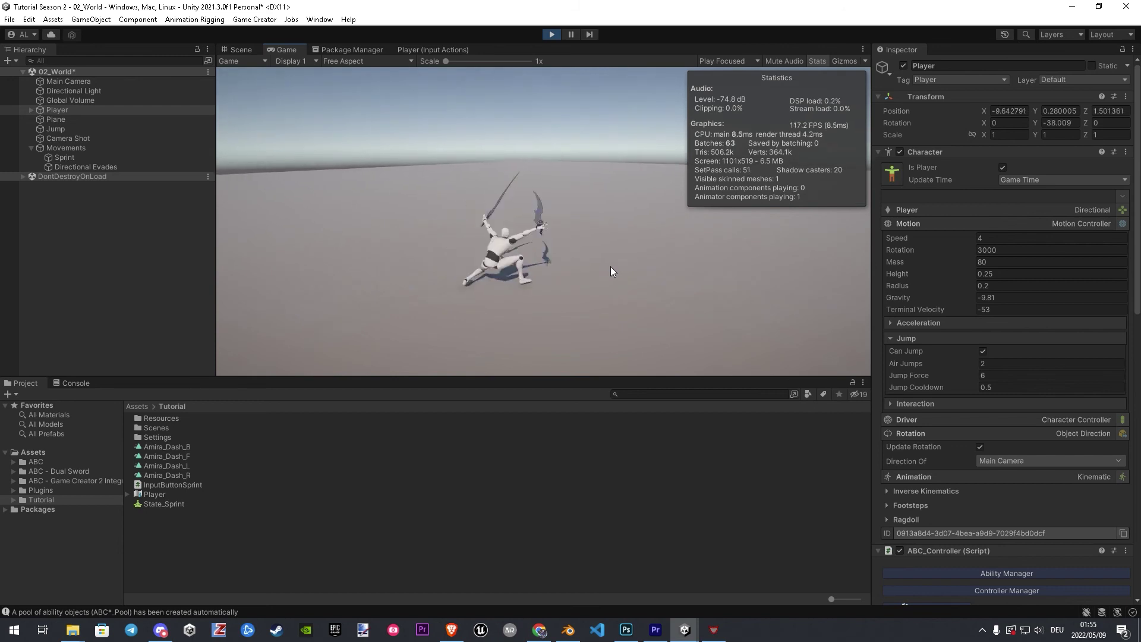
key(d)
key(d)
key(w)
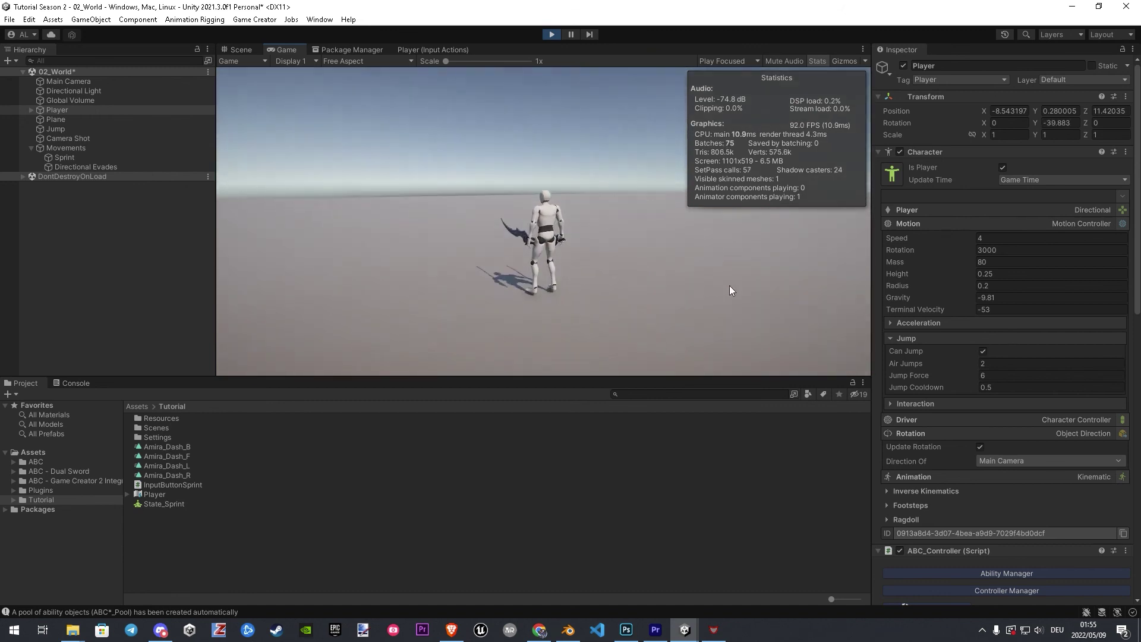
key(w)
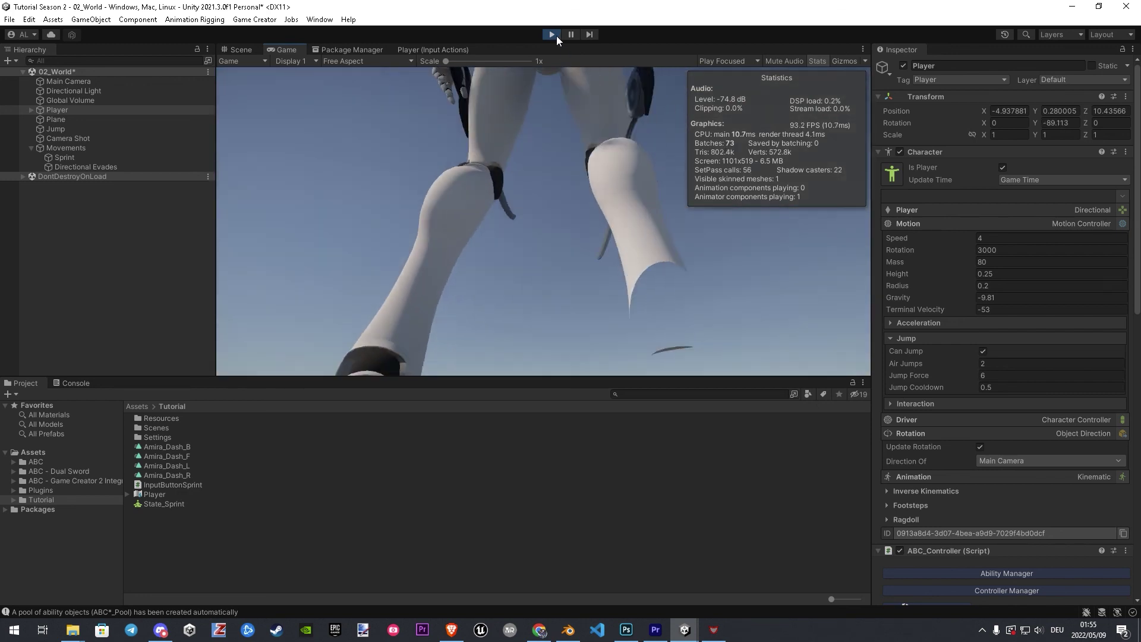
click(555, 34)
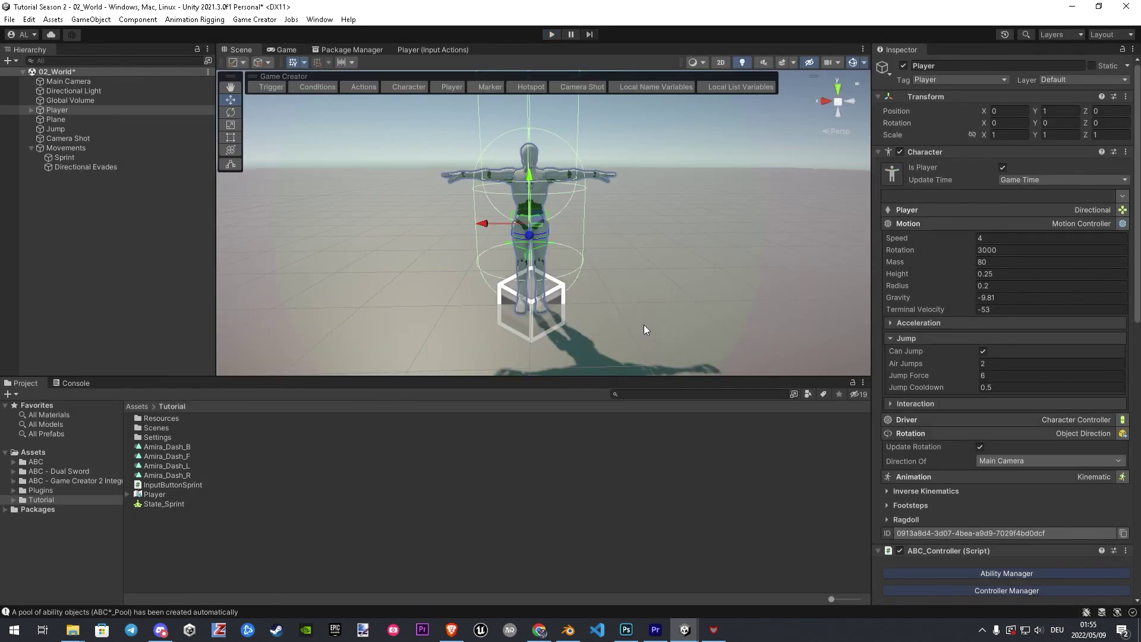